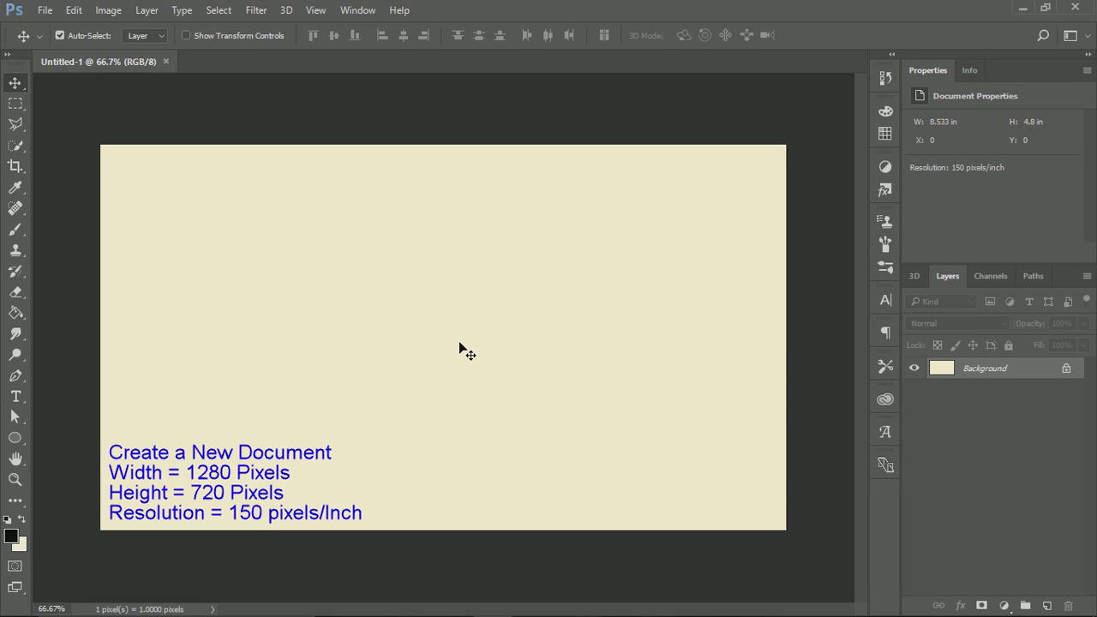
With the Horizontal Type Tool in Arial Bold 72 pt, add the word TYPEWRITER to the canvas
left_click(17, 396)
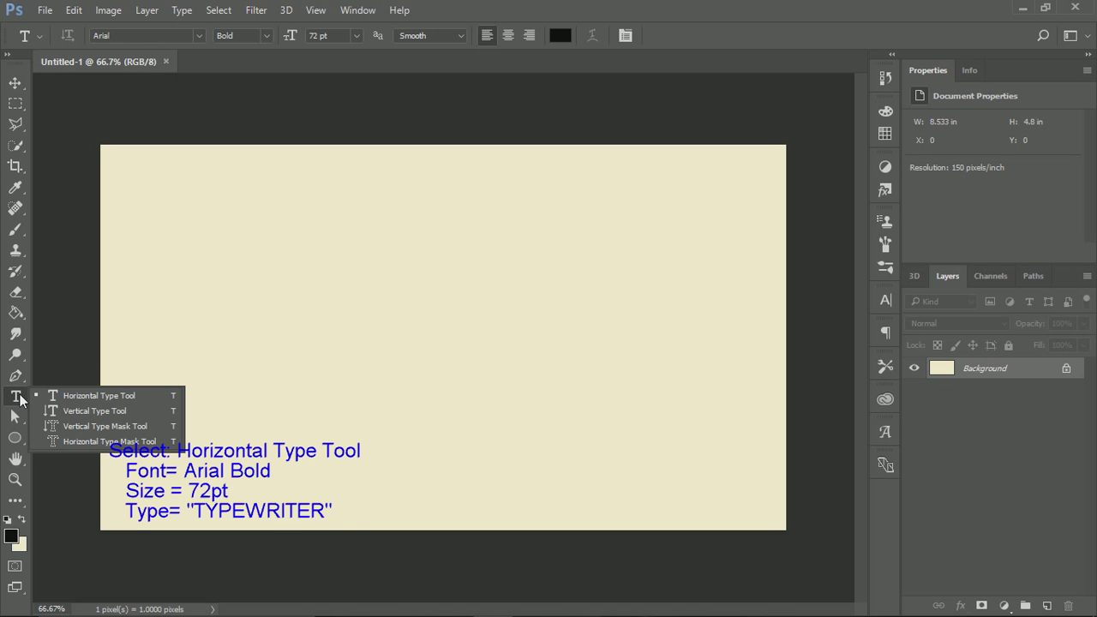
left_click(160, 395)
left_click(137, 38)
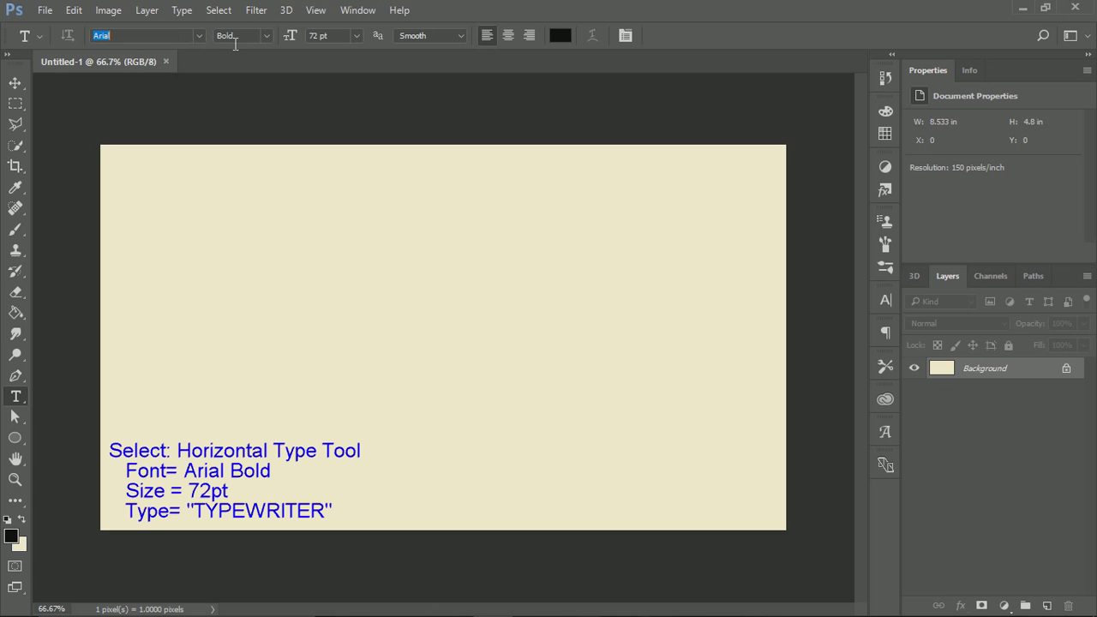
left_click(250, 43)
left_click(282, 357)
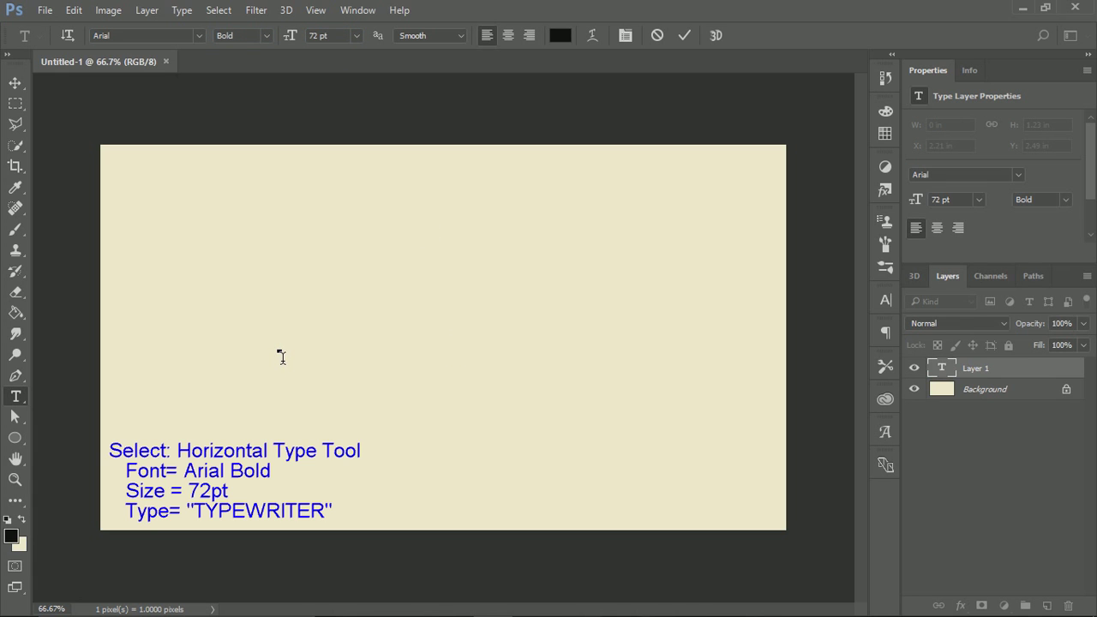
type("T")
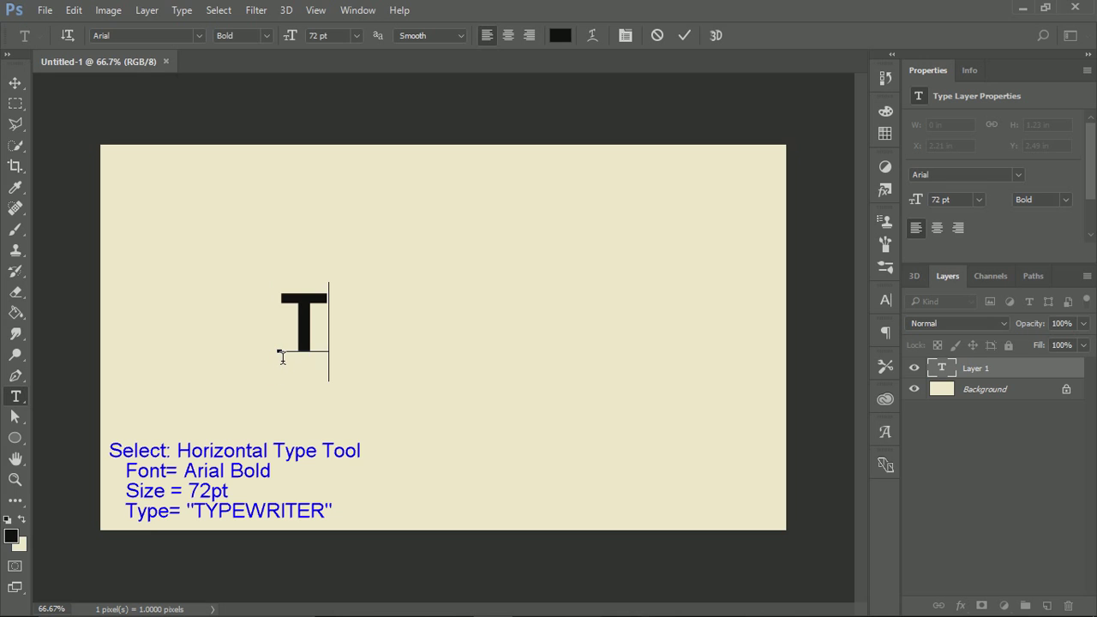
type("YPEW")
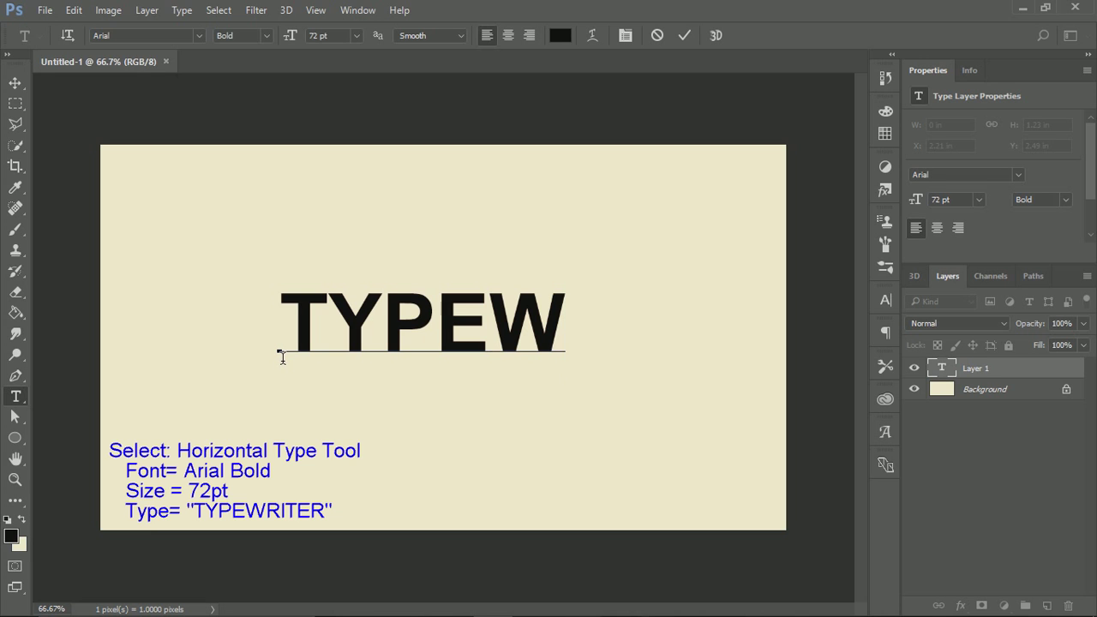
type("R")
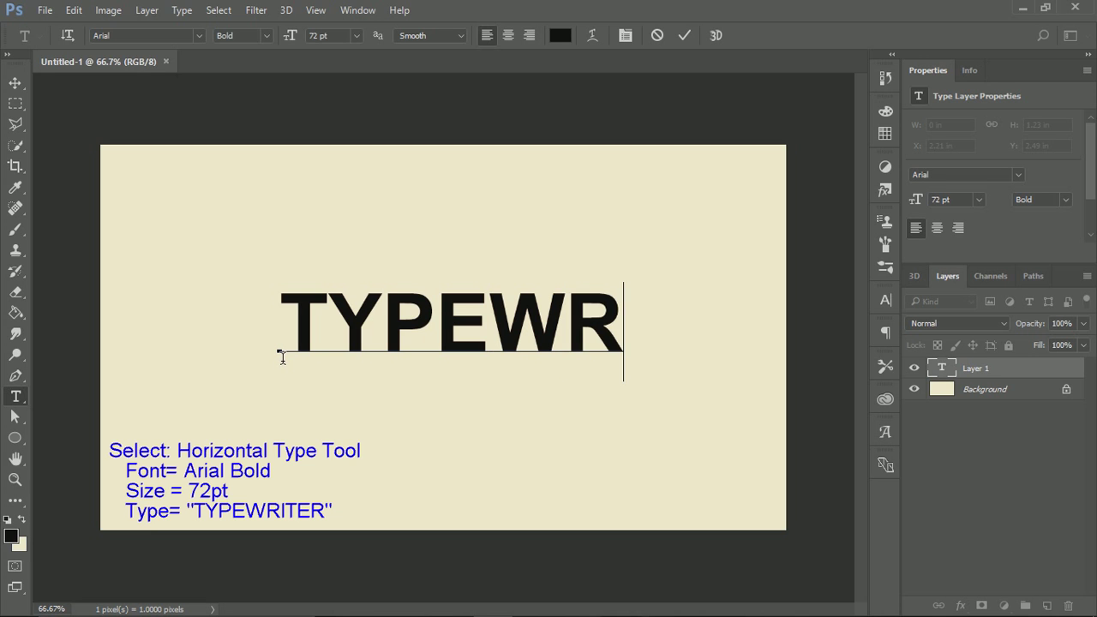
type("ITER")
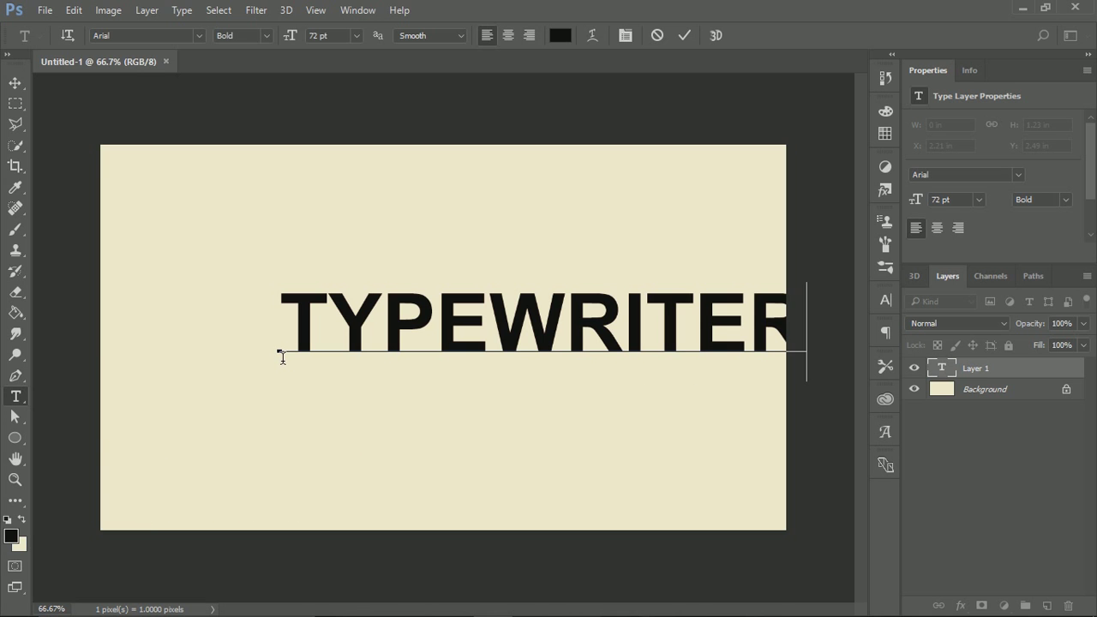
left_click(15, 83)
Centre TYPEWRITER on the canvas and duplicate its text layer with Ctrl+J
mouse_move(522, 321)
left_mouse_down()
mouse_move(442, 342)
mouse_move(424, 331)
left_mouse_up()
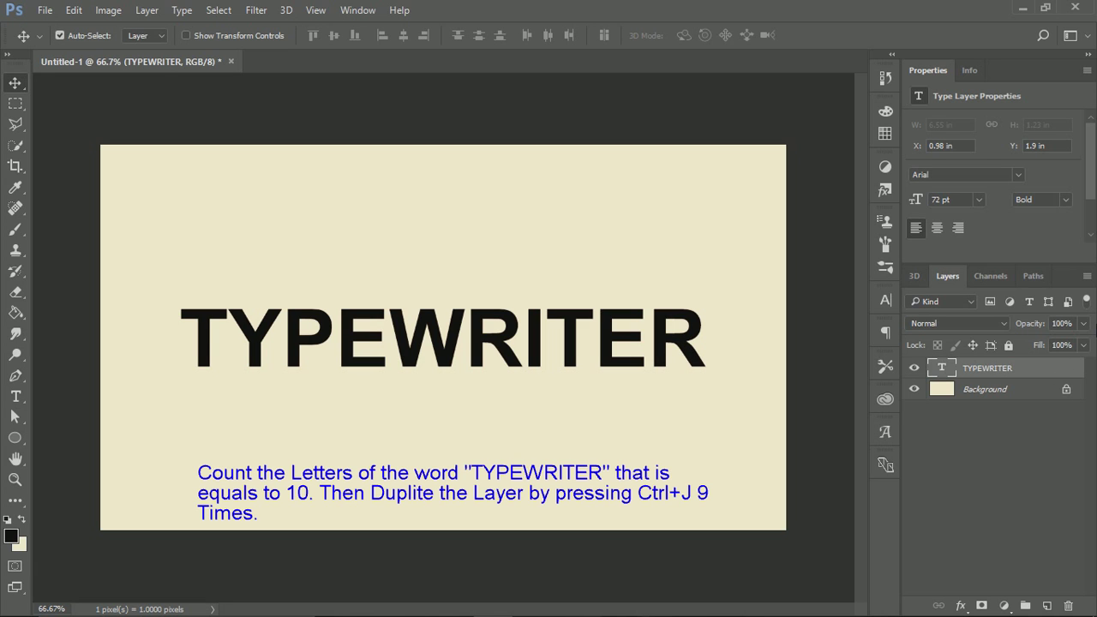
key("ctrl+j")
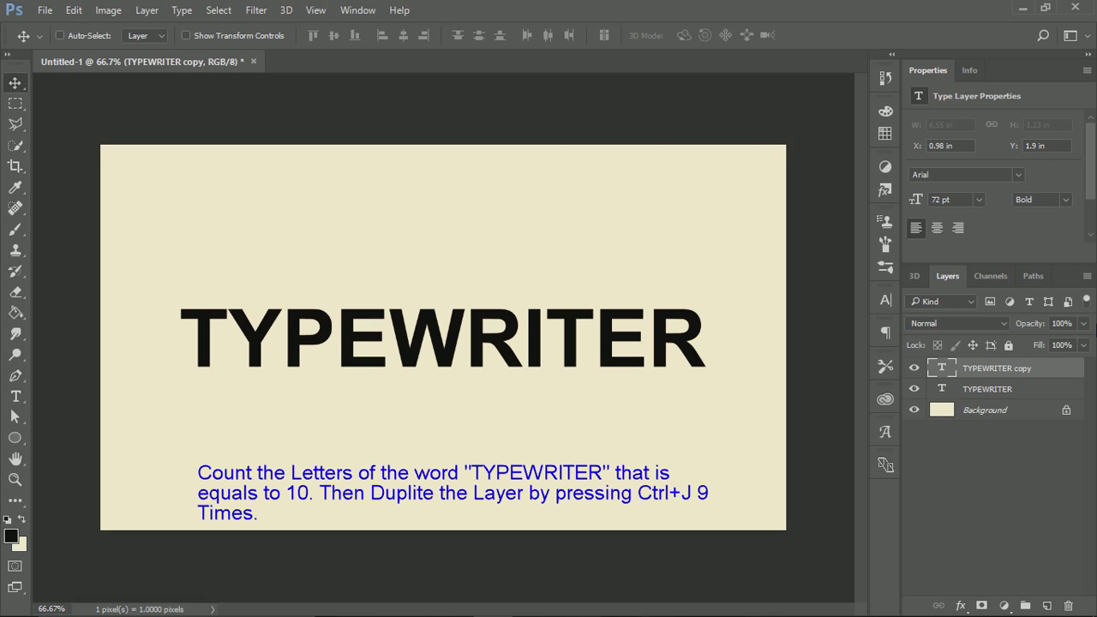
key("ctrl+j")
key("ctrl+j")
key("ctrl+j")
key("ctrl+j")
key("ctrl+j")
key("ctrl+j")
key("ctrl+j")
key("ctrl+j")
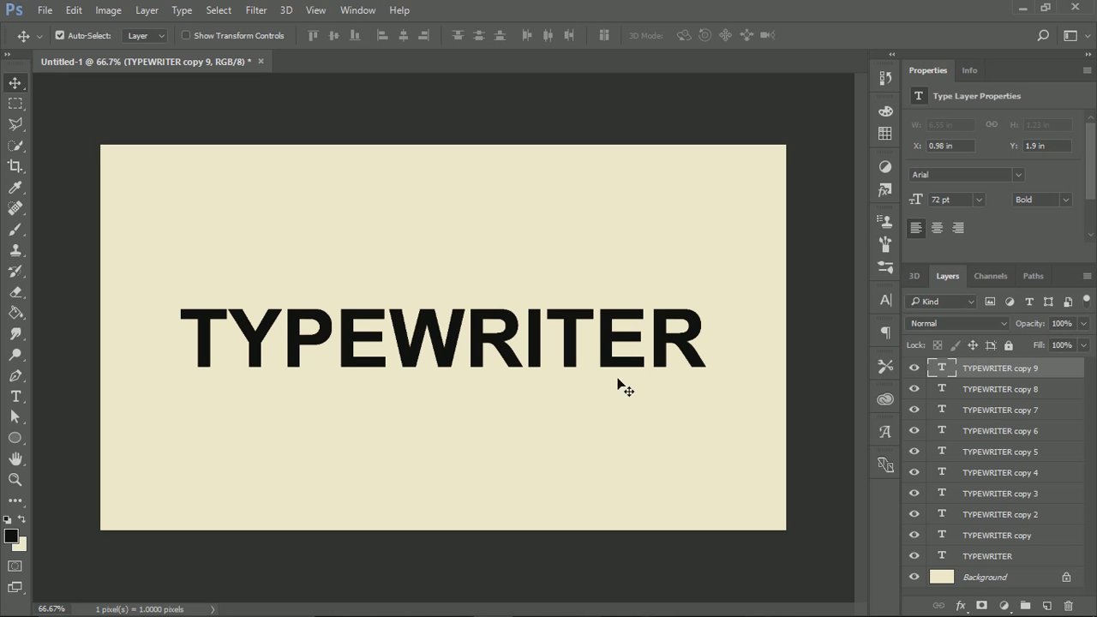
Trim the top two text copies so they read T and TY
left_click(16, 396)
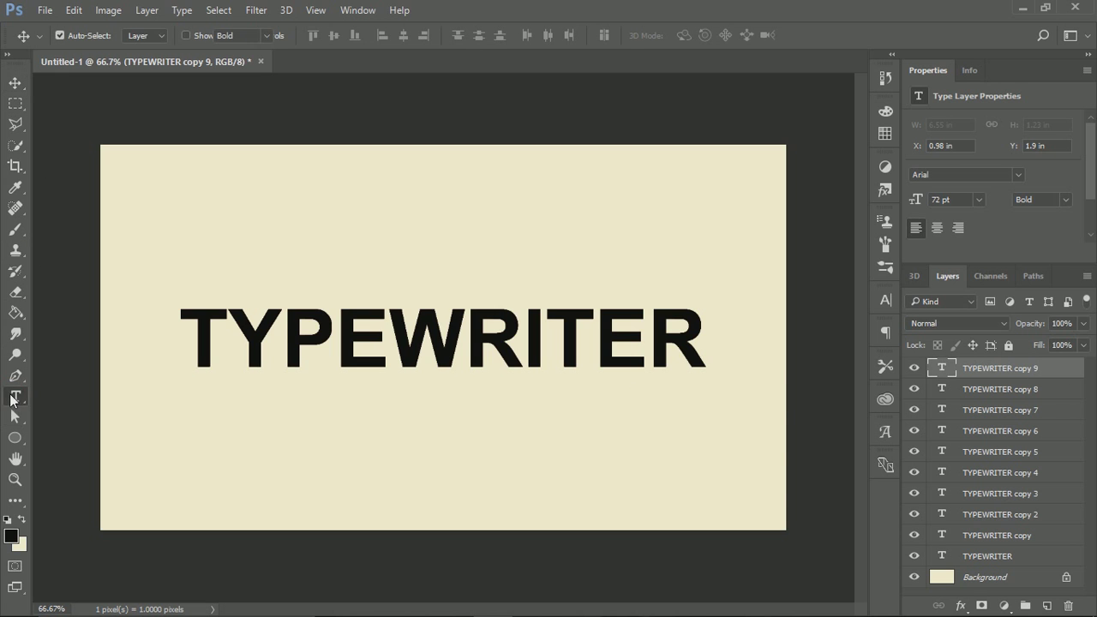
left_click(690, 349)
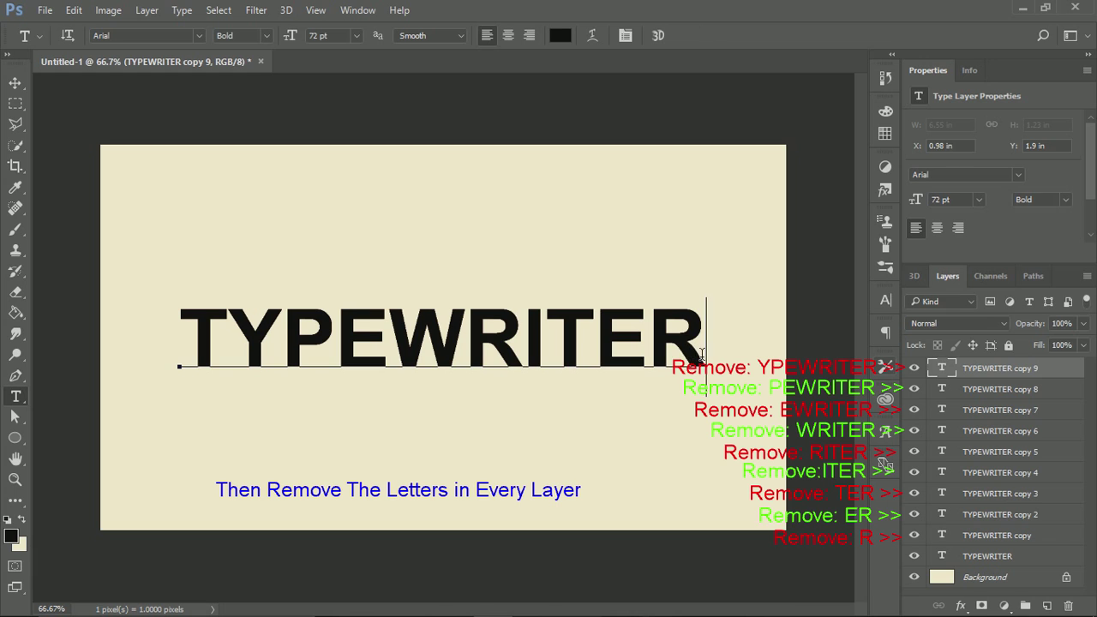
left_click_drag(703, 347, 247, 343)
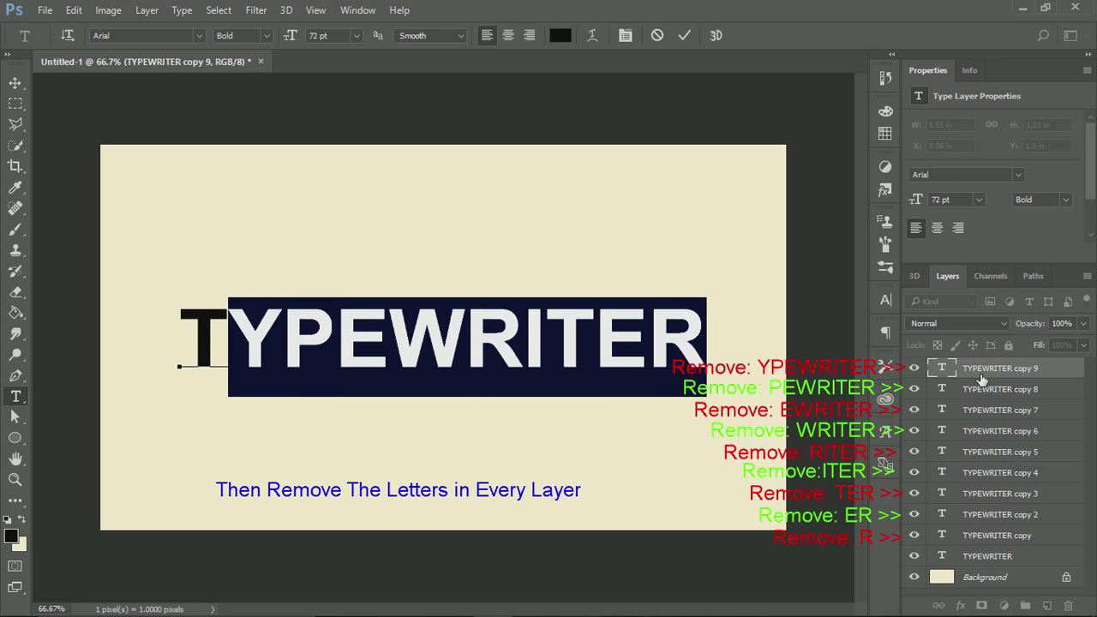
key("Left")
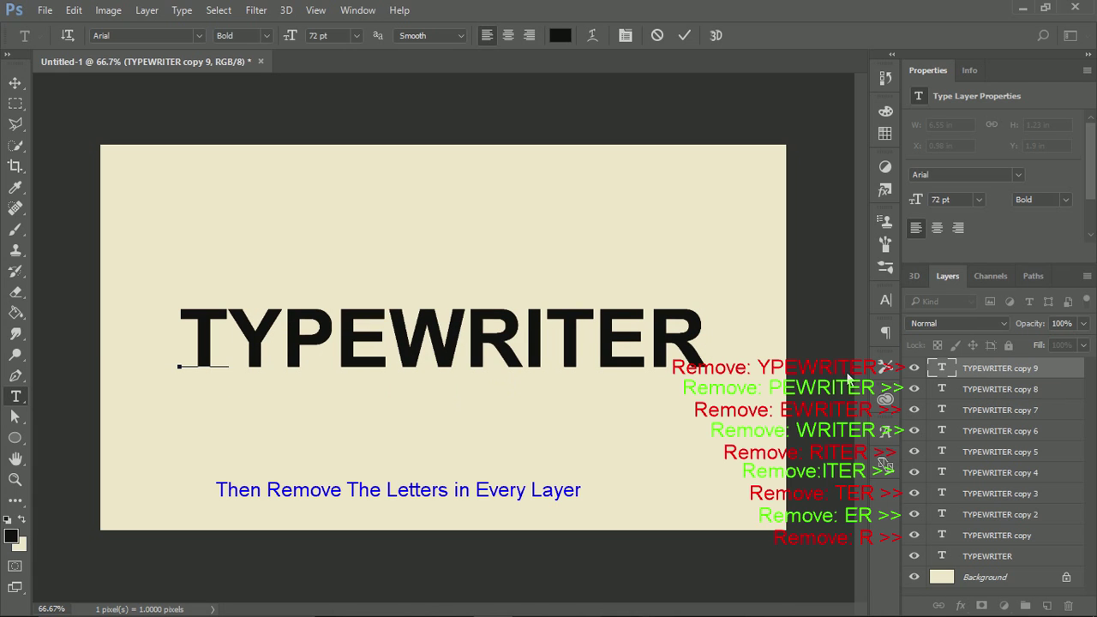
left_click(971, 392)
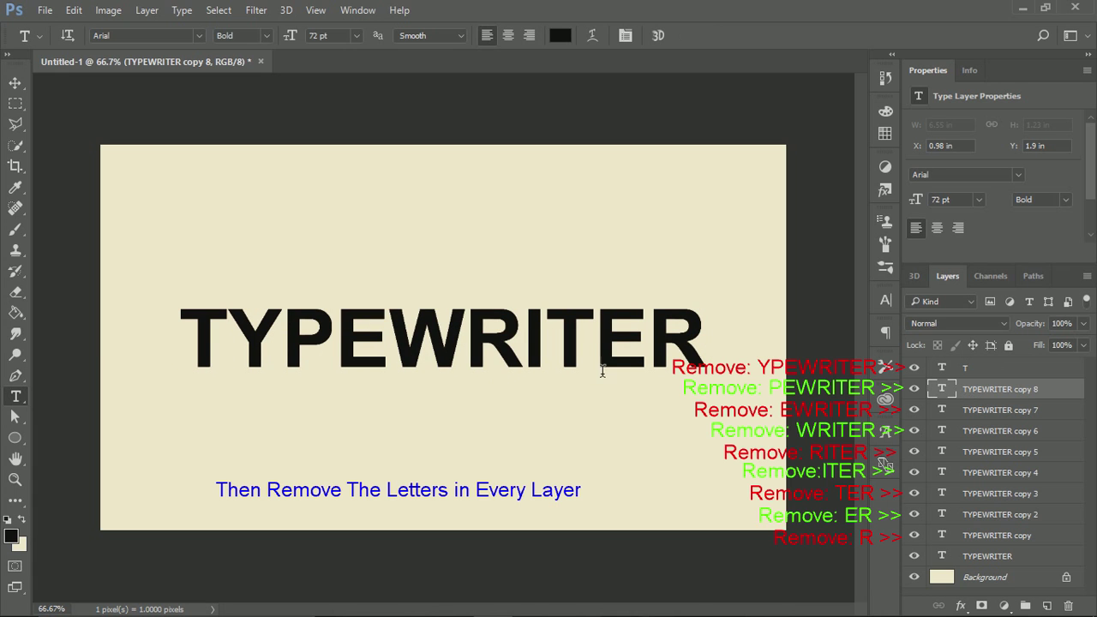
left_click_drag(705, 354, 283, 343)
key("Left")
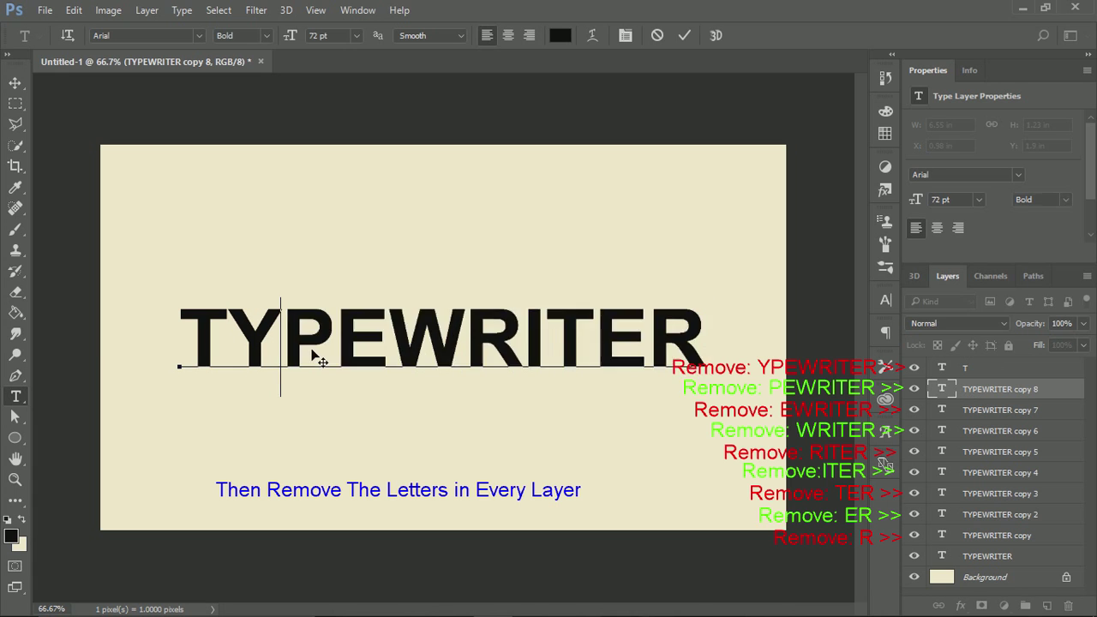
left_click(1004, 412)
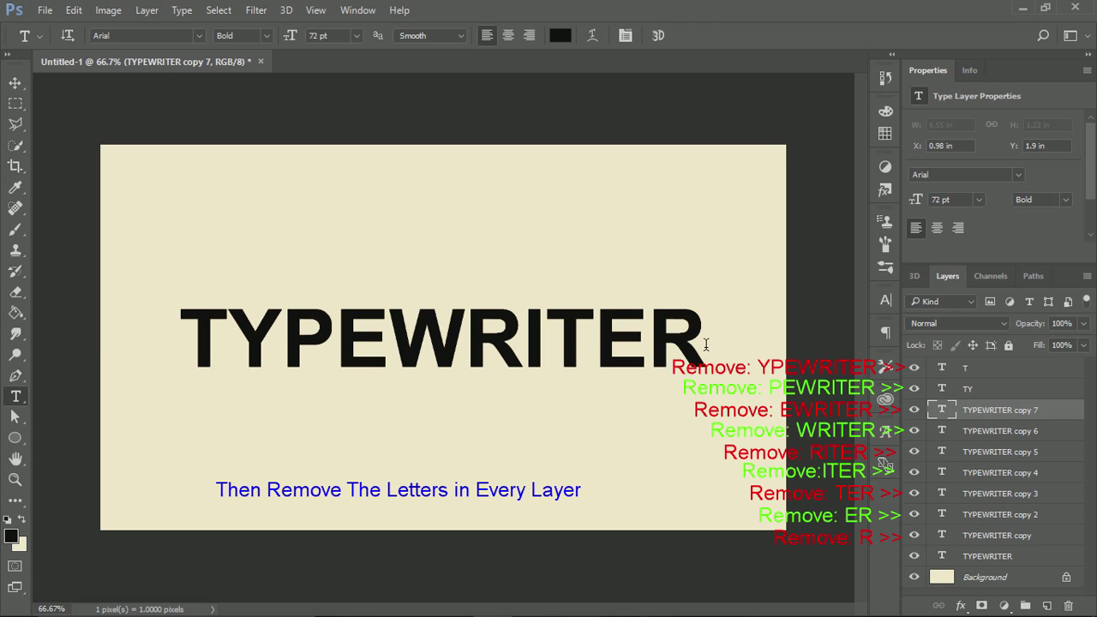
Trim copy 7 to TYP and select copy 6's letters after TYPE
left_click(649, 352)
left_click_drag(705, 351, 525, 351)
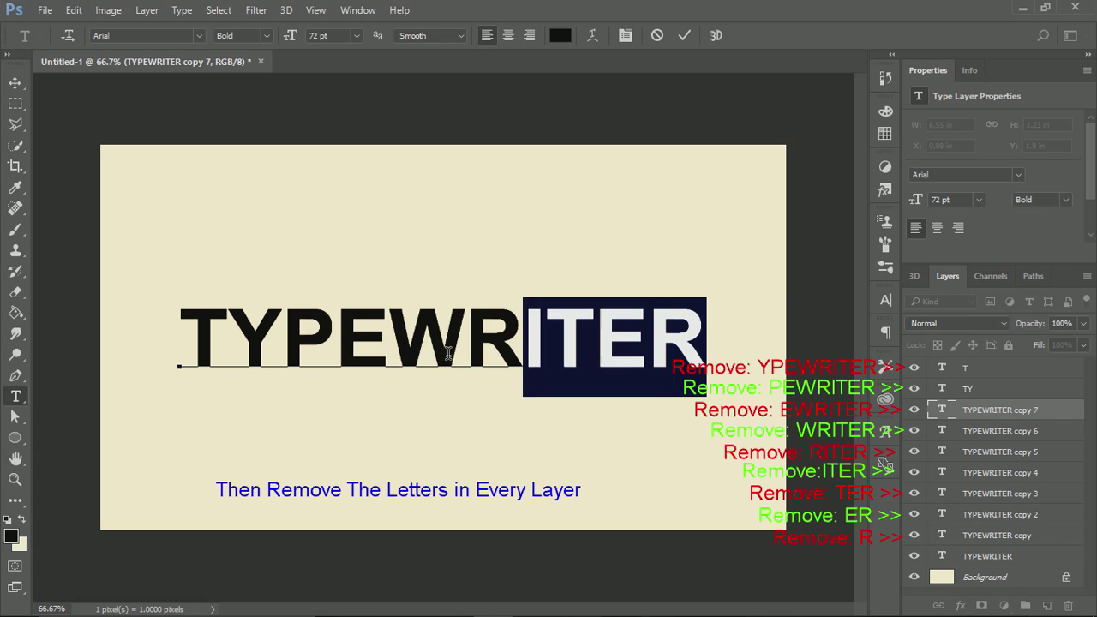
left_click_drag(447, 352, 336, 352)
left_click(335, 351)
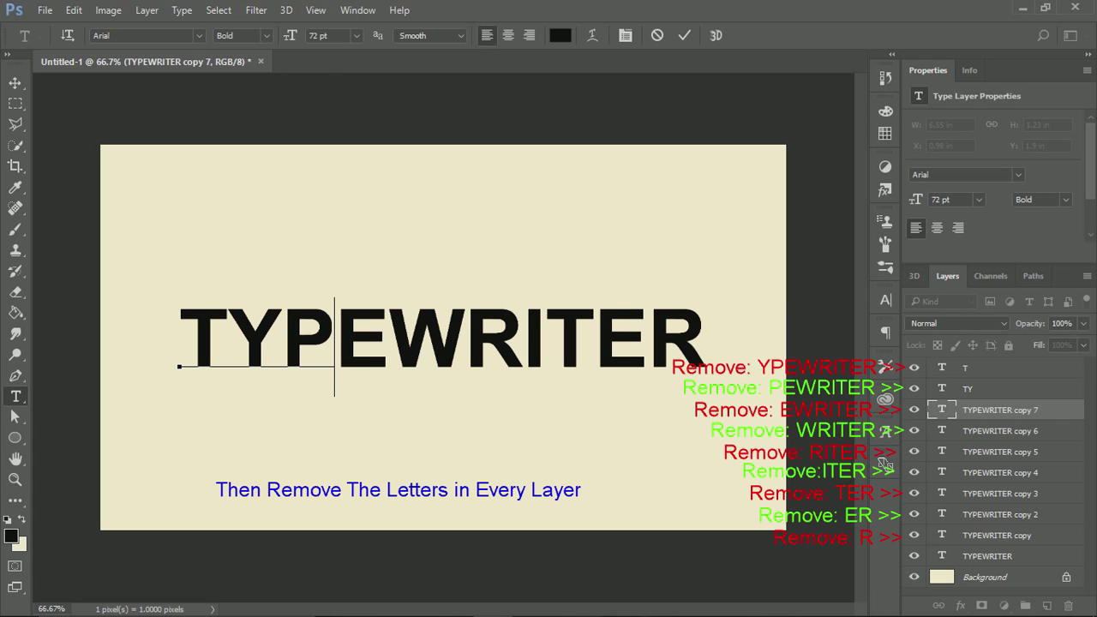
left_click(981, 431)
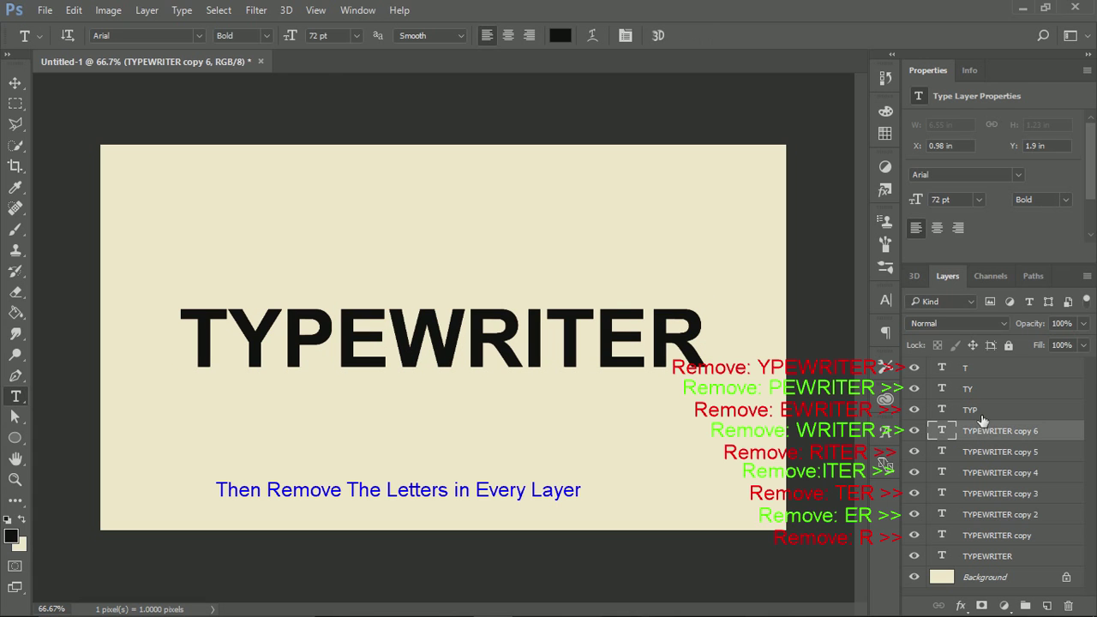
left_click(683, 332)
mouse_move(691, 343)
left_mouse_down()
mouse_move(351, 332)
mouse_move(383, 337)
left_mouse_up()
Finish copy 6 as TYPE and trim copy 5 to TYPEW
key("Left")
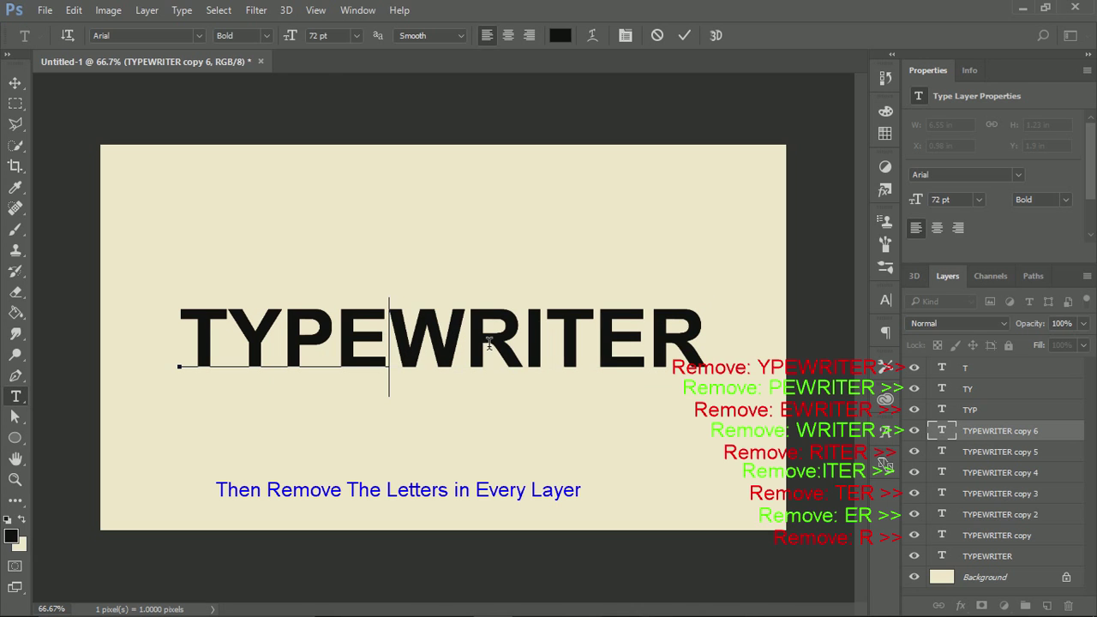
left_click(978, 454)
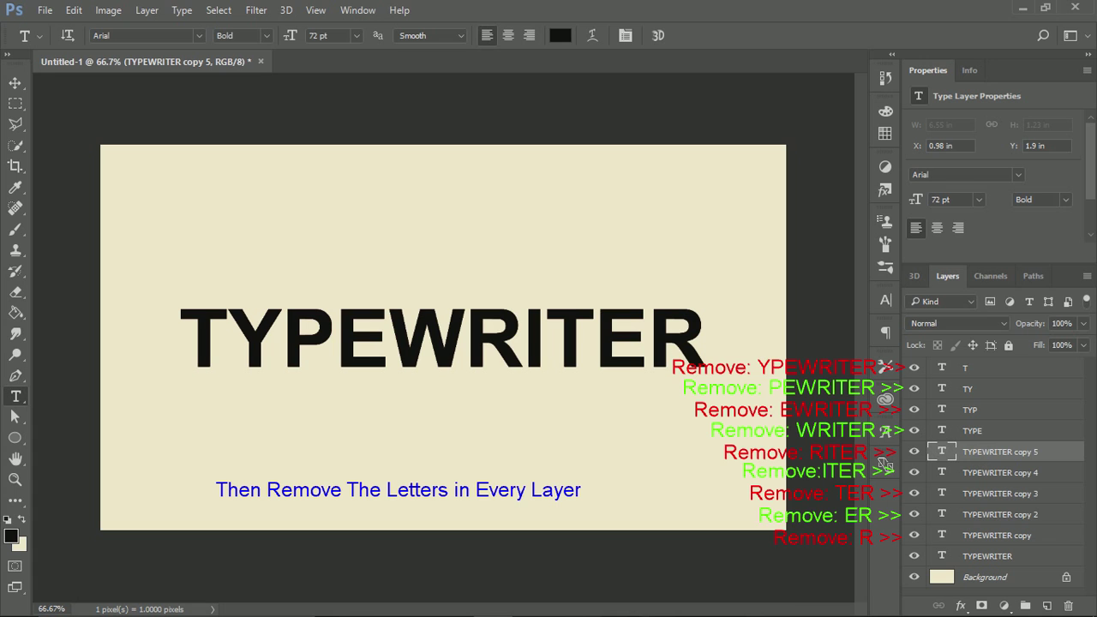
left_click_drag(692, 356, 465, 348)
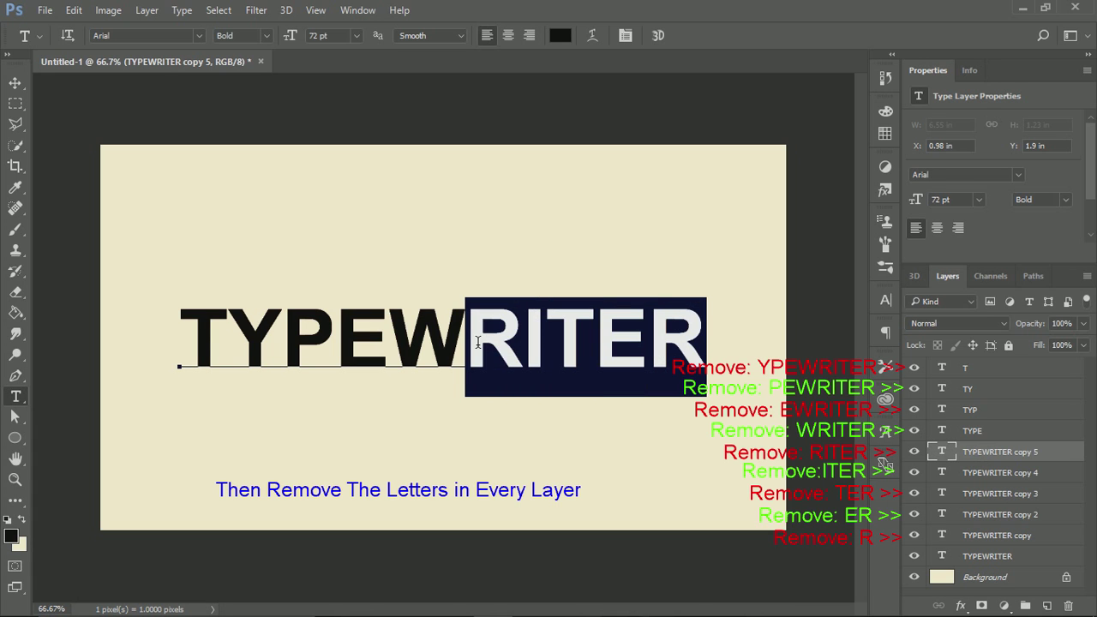
key("Left")
key("Delete")
key("Delete")
key("Delete")
left_click(991, 476)
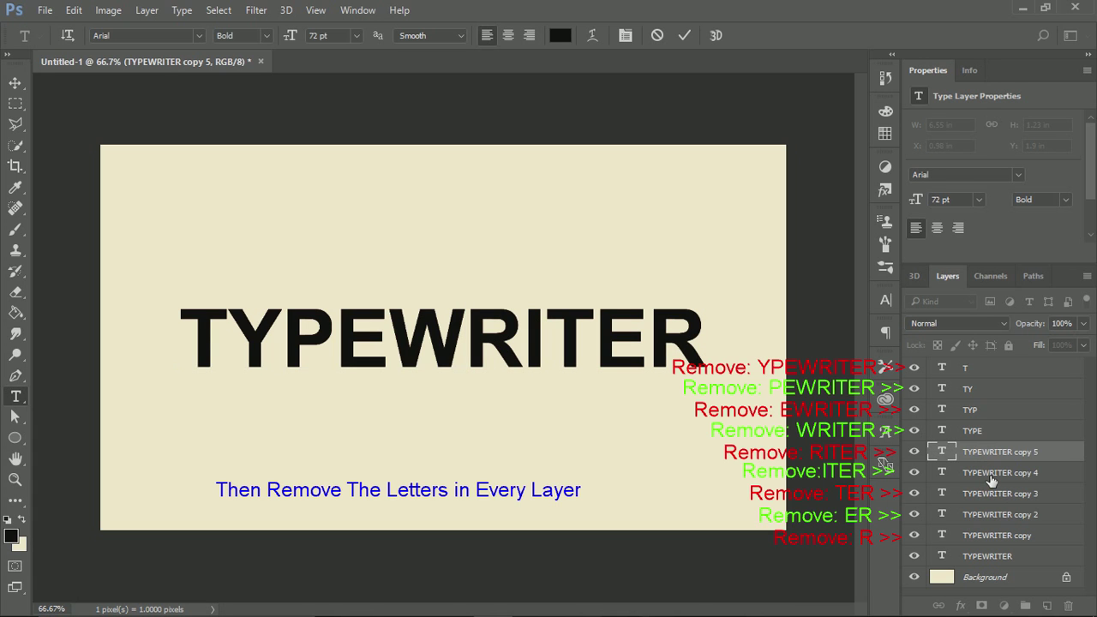
Trim copies 4 and 3 to TYPEWR and TYPEWRI
left_click_drag(707, 363, 526, 366)
key("Left")
key("Delete")
key("Delete")
key("Delete")
left_click(1006, 500)
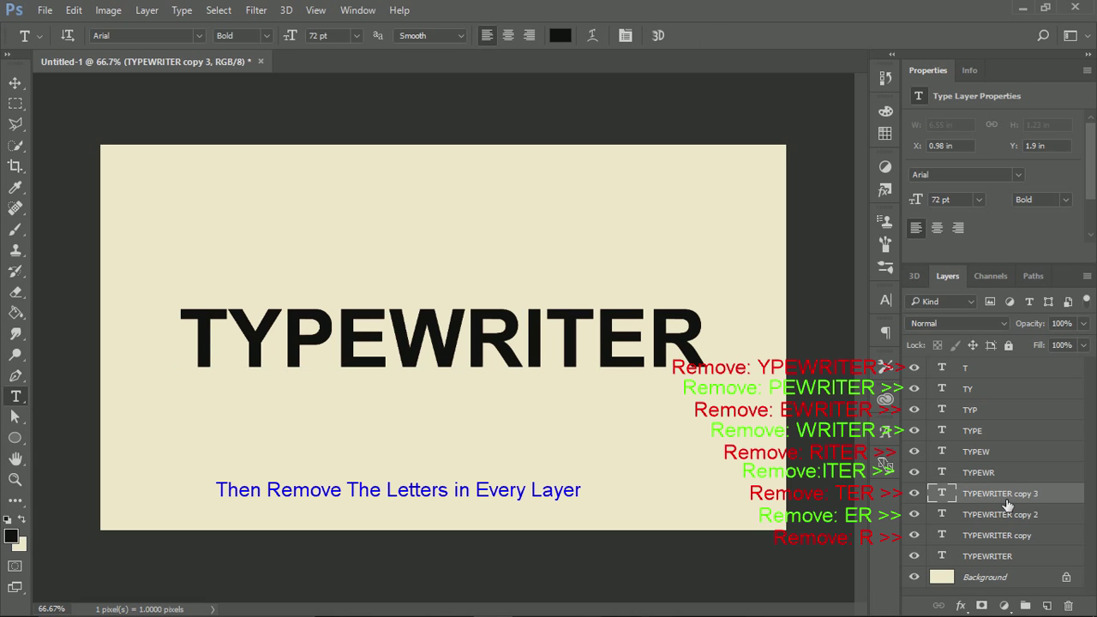
left_click_drag(704, 363, 545, 367)
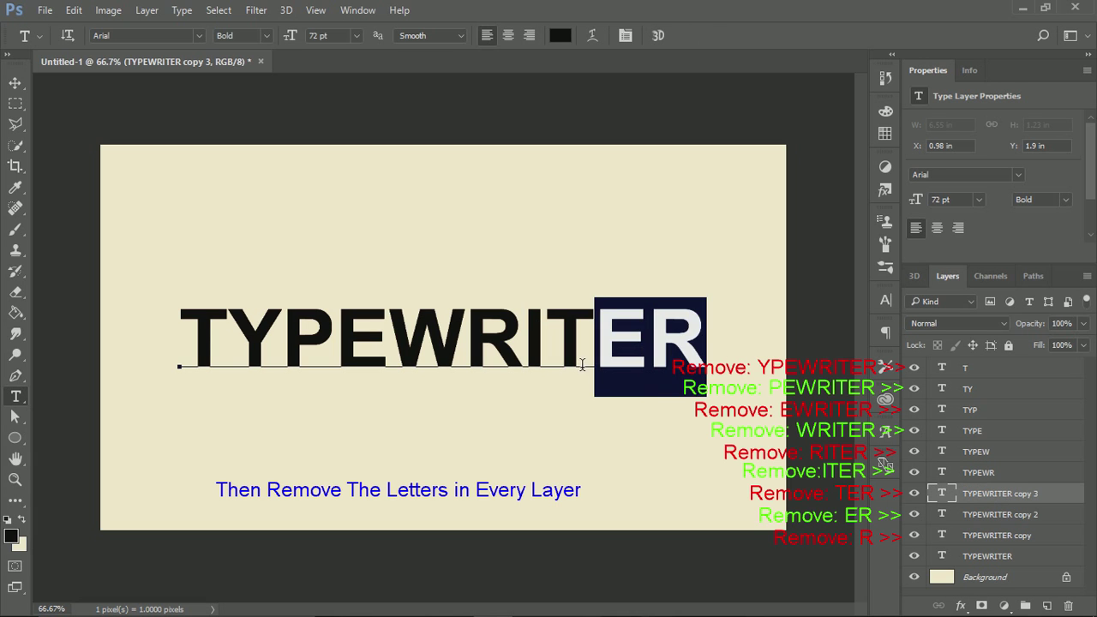
key("Left")
key("Delete")
key("Delete")
key("Delete")
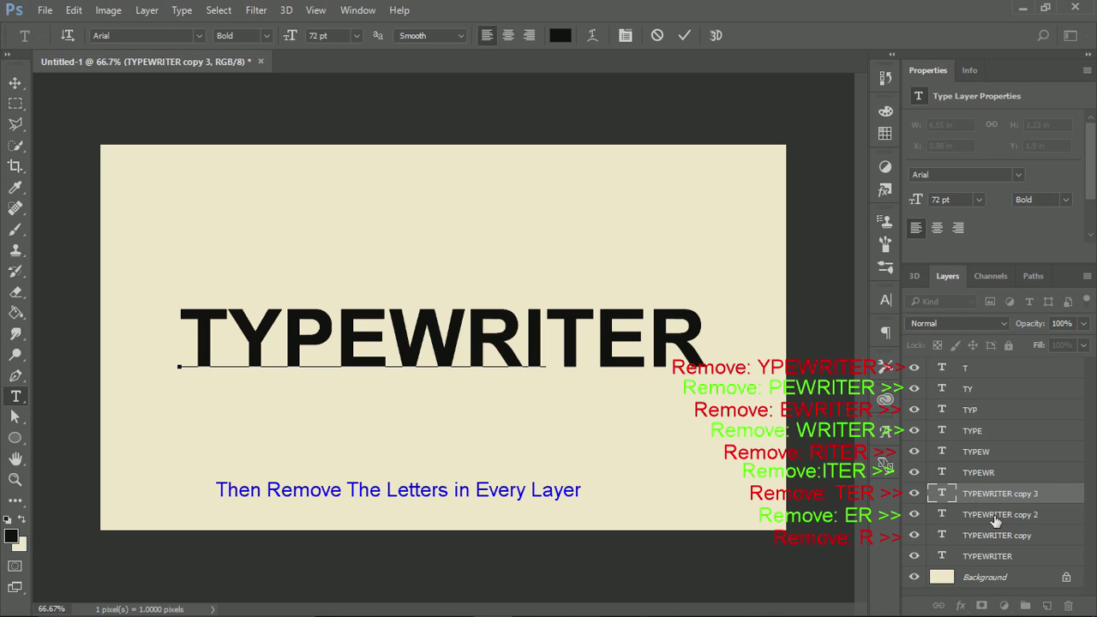
left_click(994, 519)
Trim copies 2 and 1 to TYPEWRIT and TYPEWRITE, then select the top T layer
left_click_drag(691, 357, 593, 367)
key("Left")
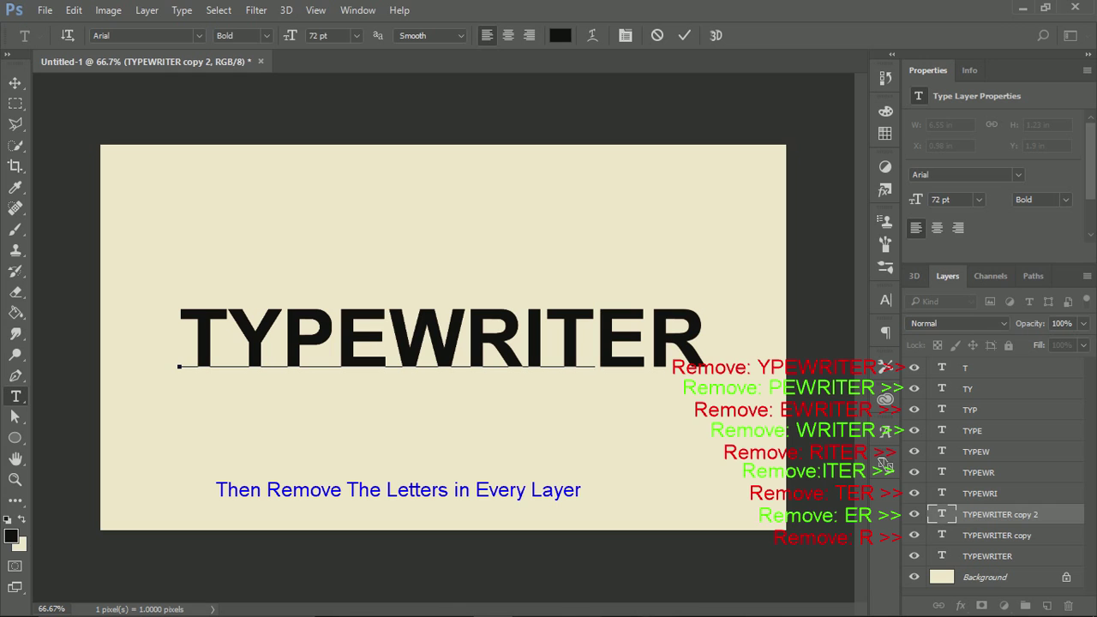
key("Delete")
key("Delete")
left_click(988, 536)
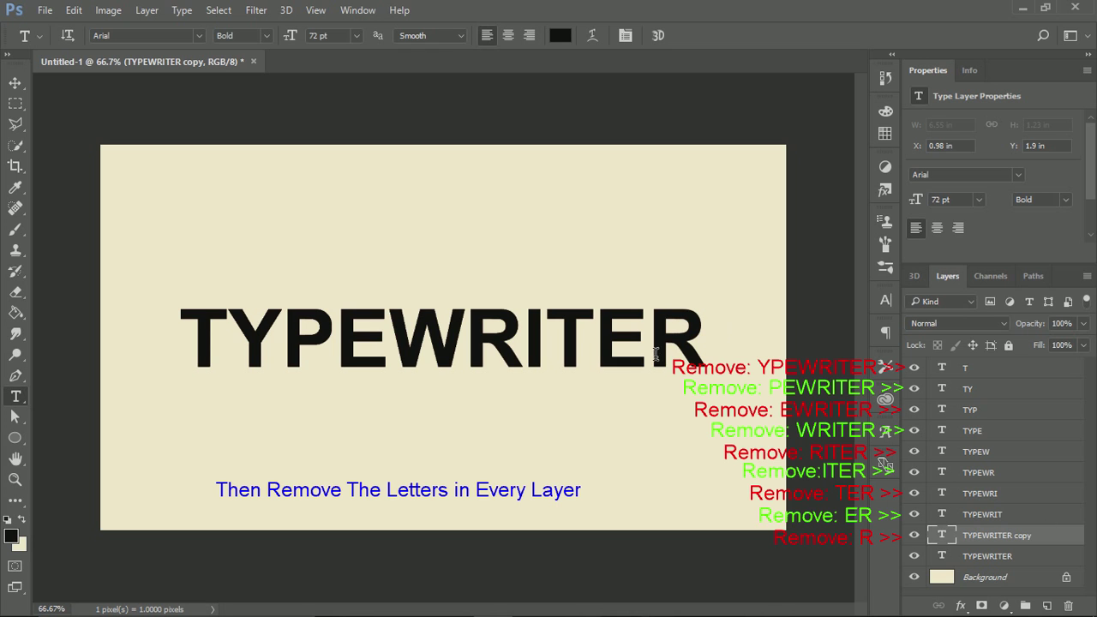
left_click_drag(655, 353, 708, 353)
key("Delete")
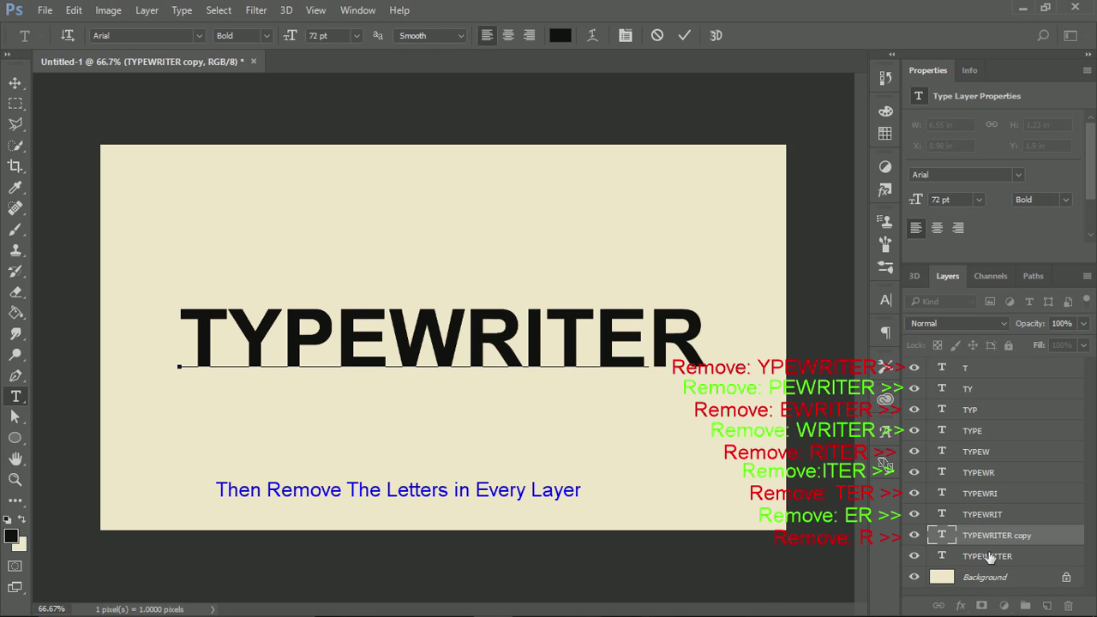
key("ctrl+Return")
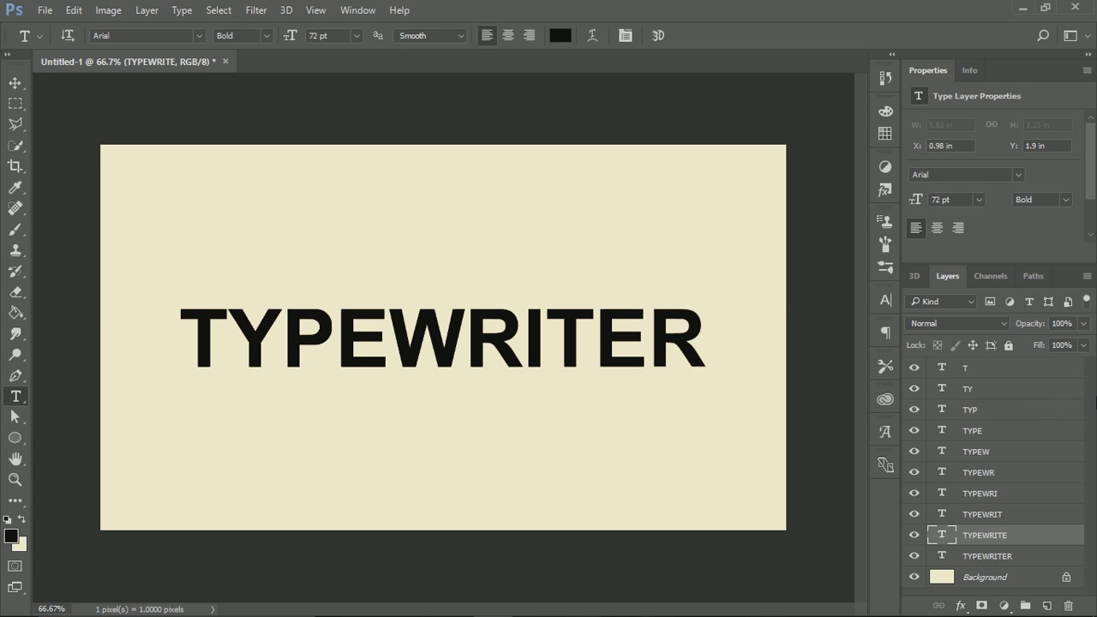
left_click(1017, 374)
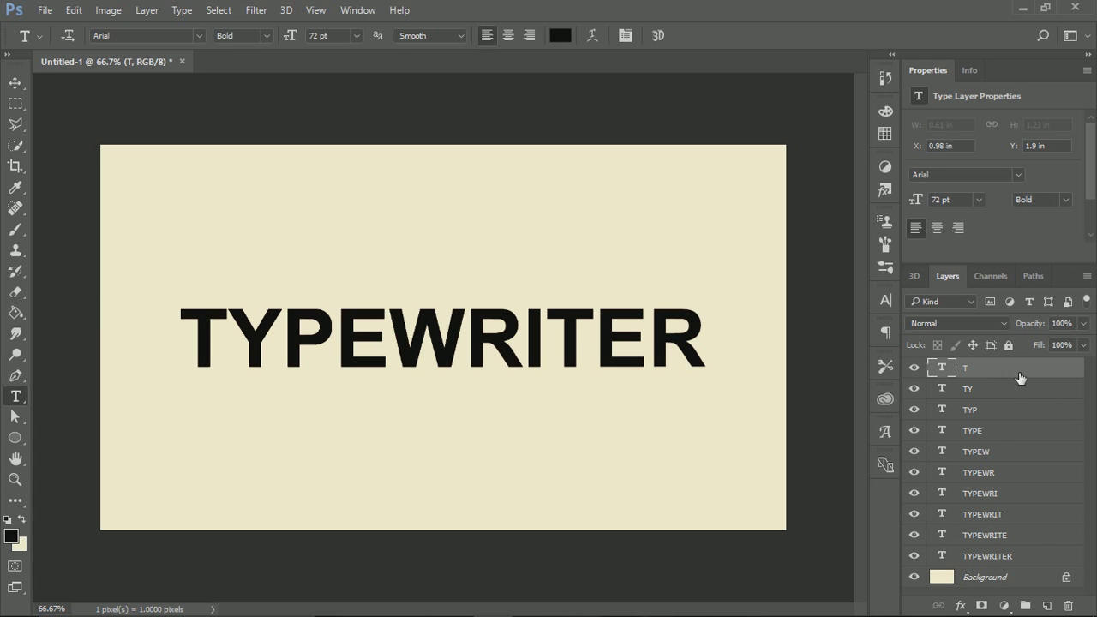
Open the Timeline panel from Window and create a frame animation starting with frame 1
left_click(357, 9)
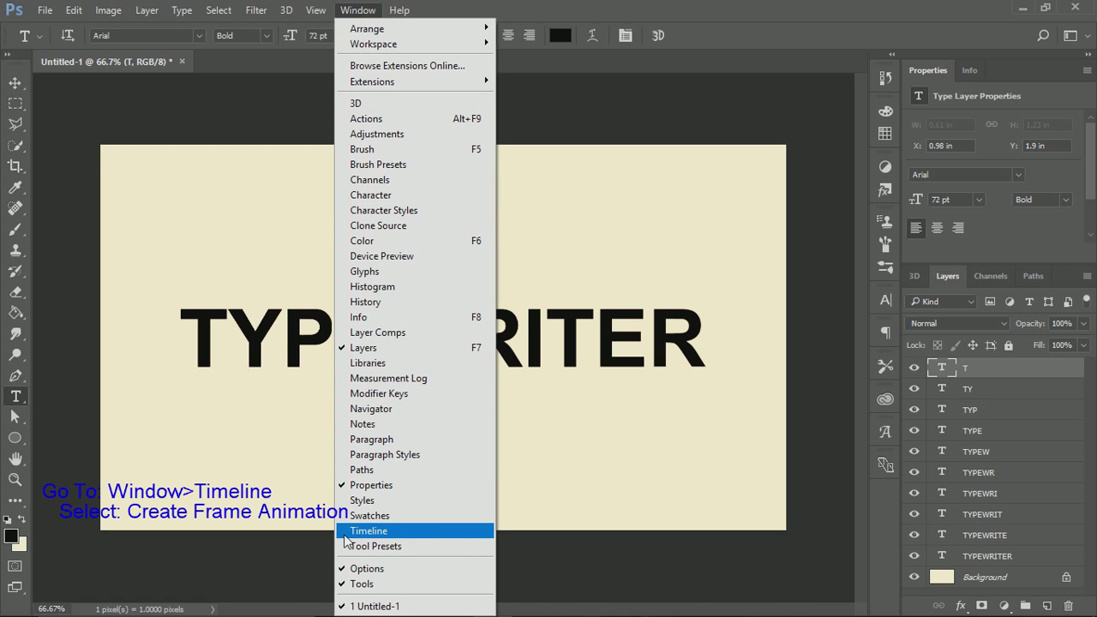
left_click(440, 533)
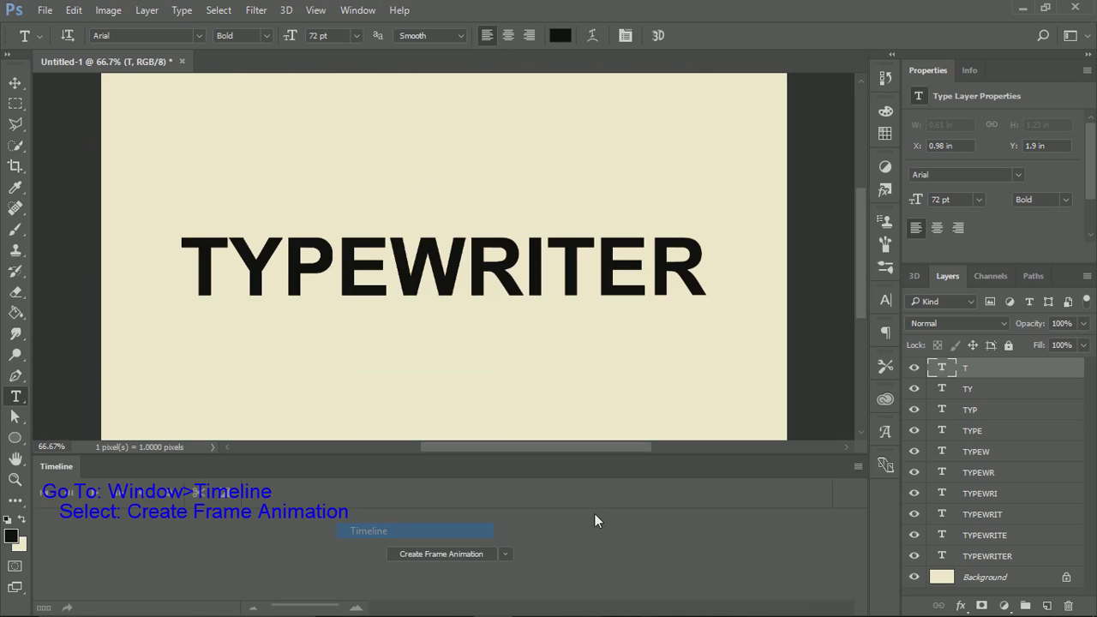
left_click(505, 554)
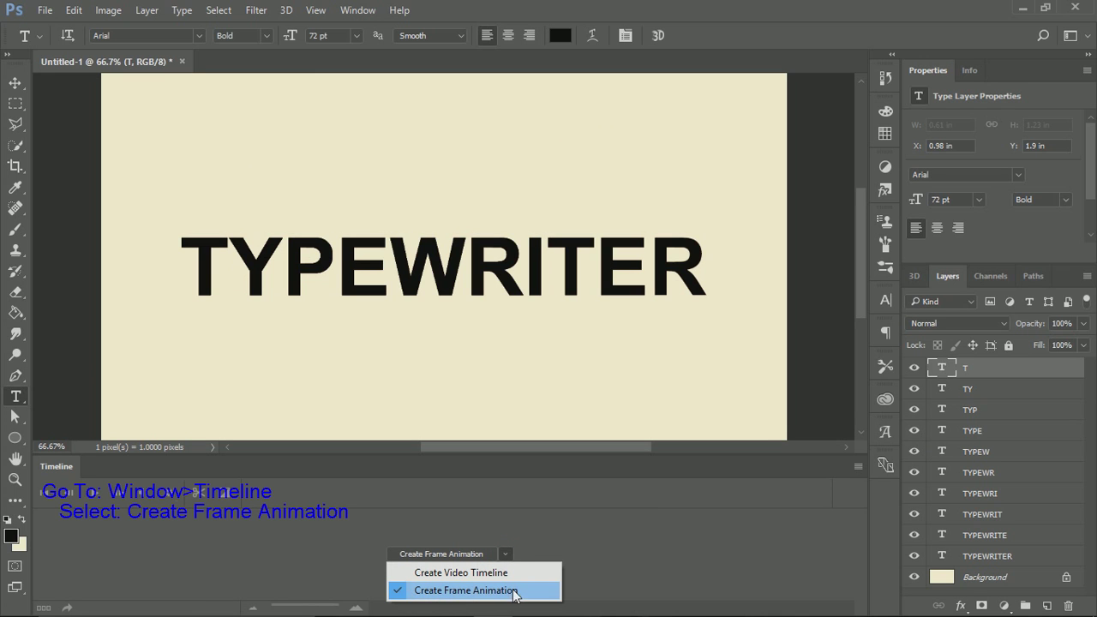
left_click(542, 598)
left_click(464, 554)
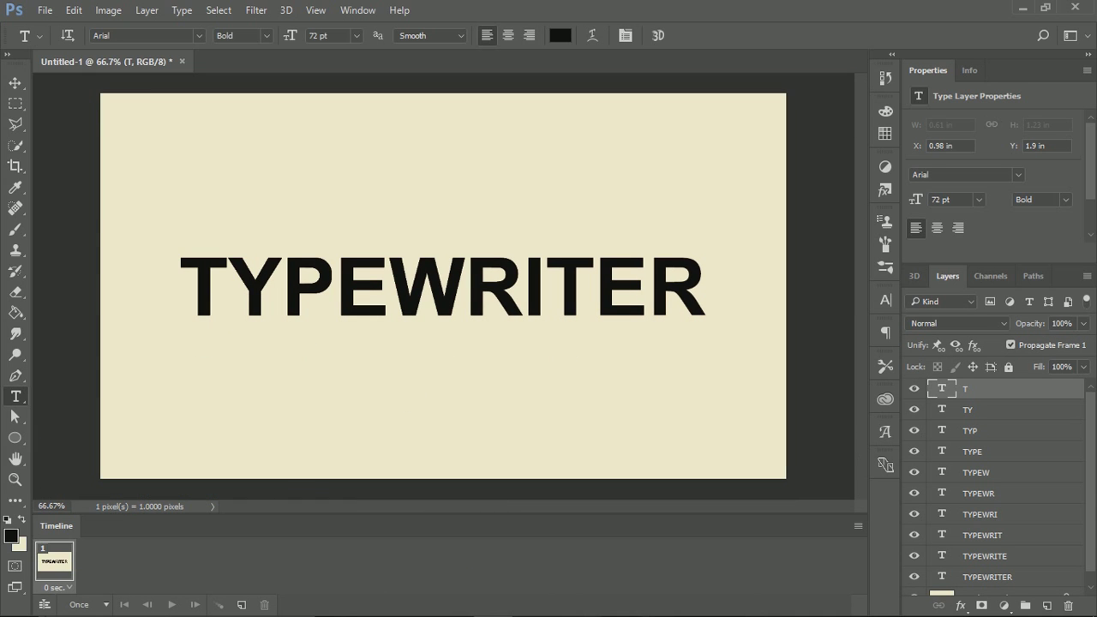
Change frame 1's delay from 0 sec to 0.5 seconds in the Timeline
left_click(70, 588)
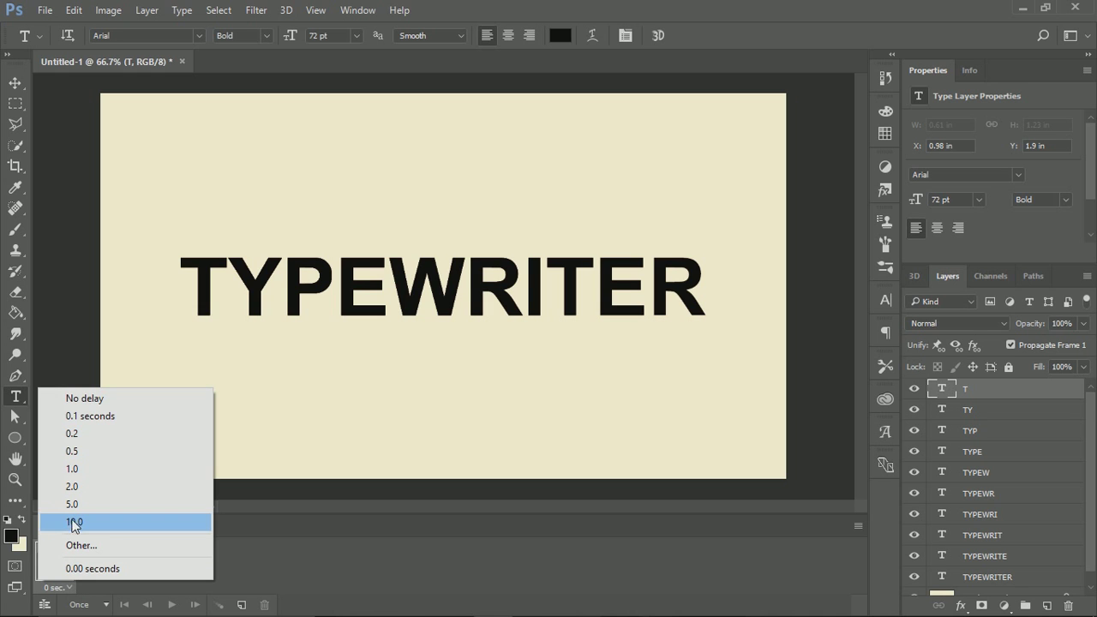
left_click(370, 560)
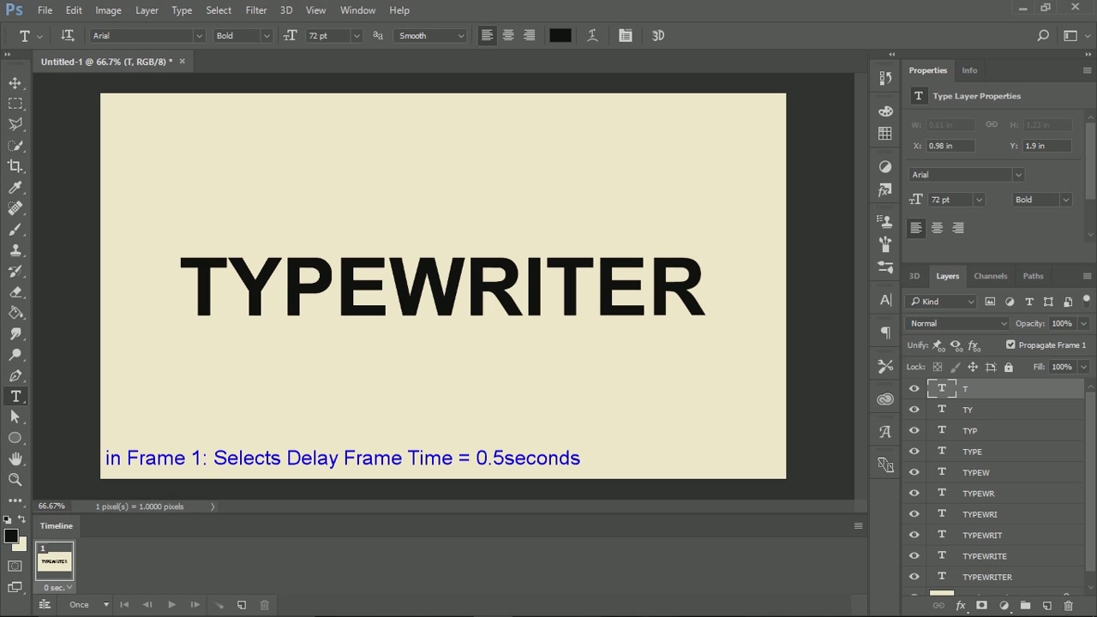
left_click(56, 588)
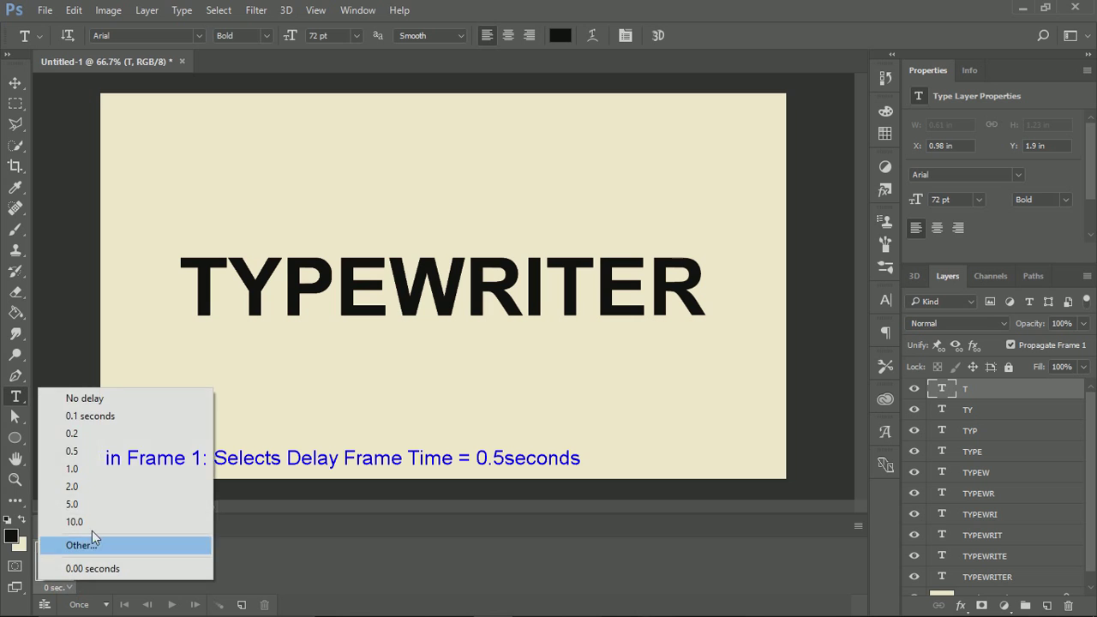
left_click(71, 453)
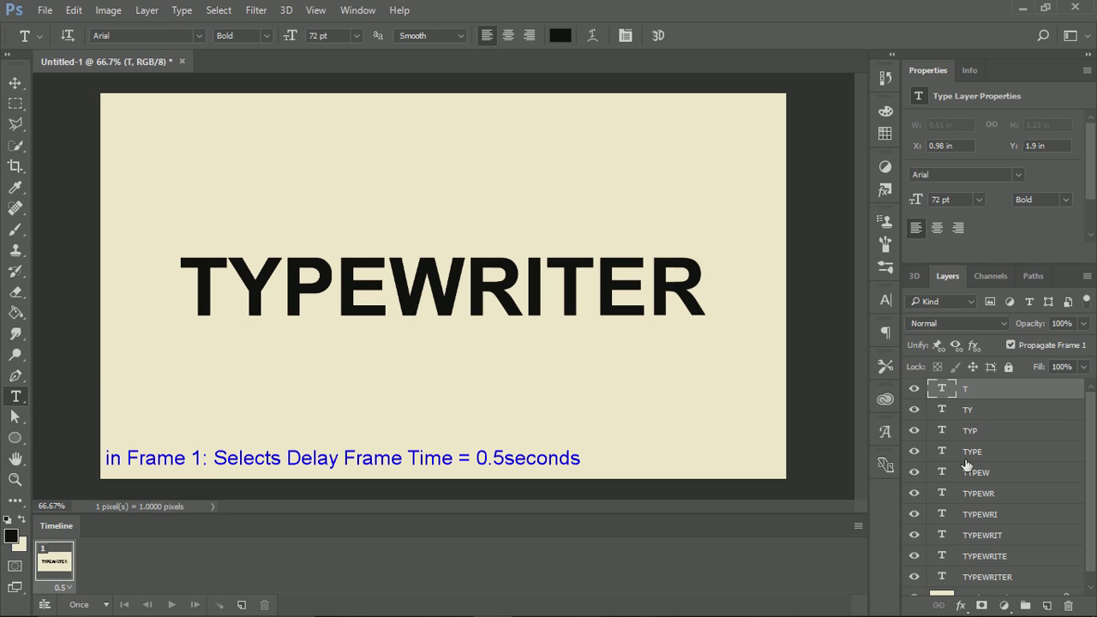
Hide the TY through TYPEWRITER layers, leaving only the T layer visible
left_click(914, 389)
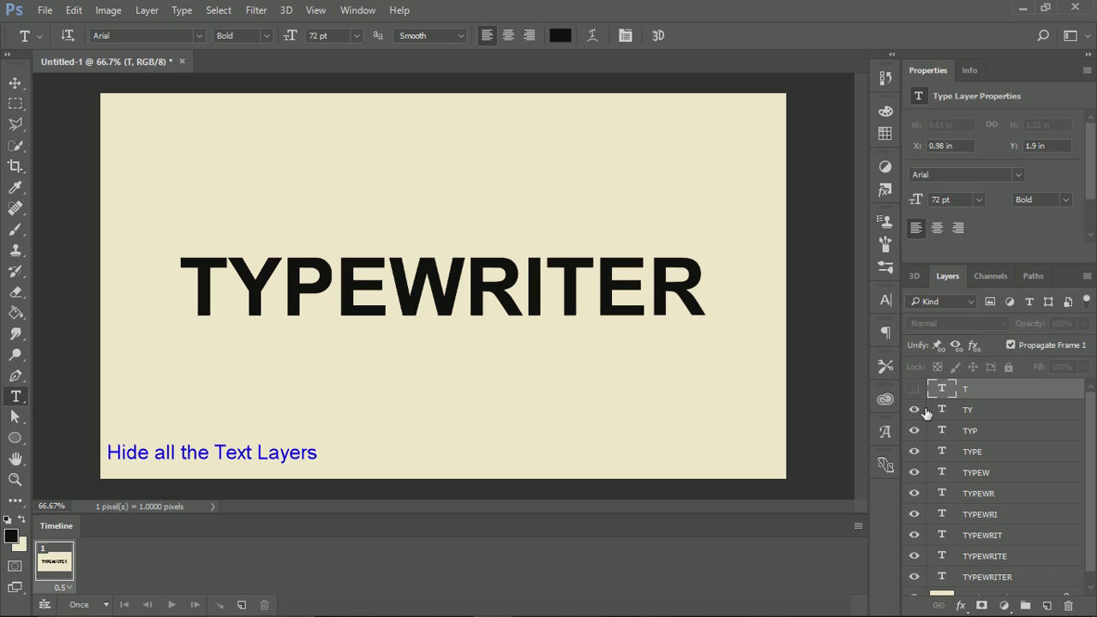
left_click_drag(914, 410, 920, 586)
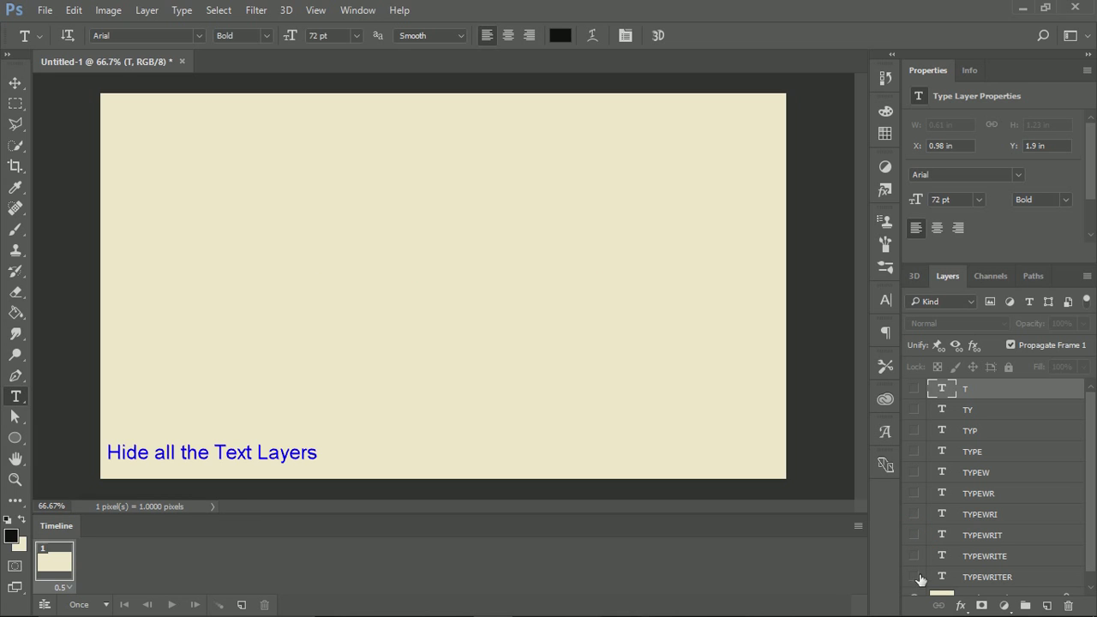
left_click(914, 389)
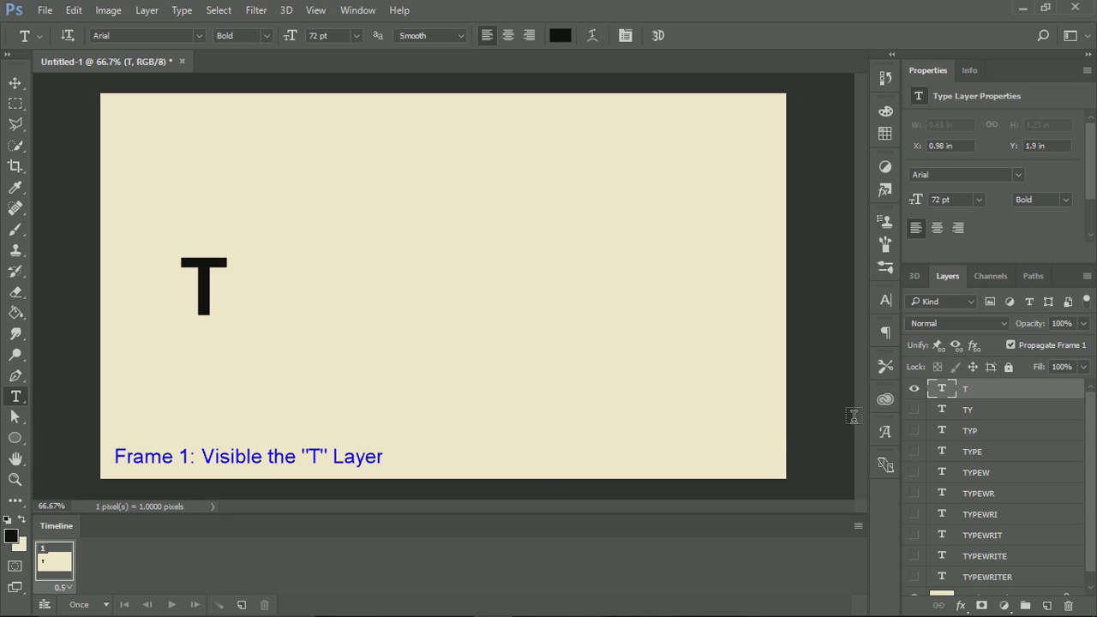
left_click(913, 409)
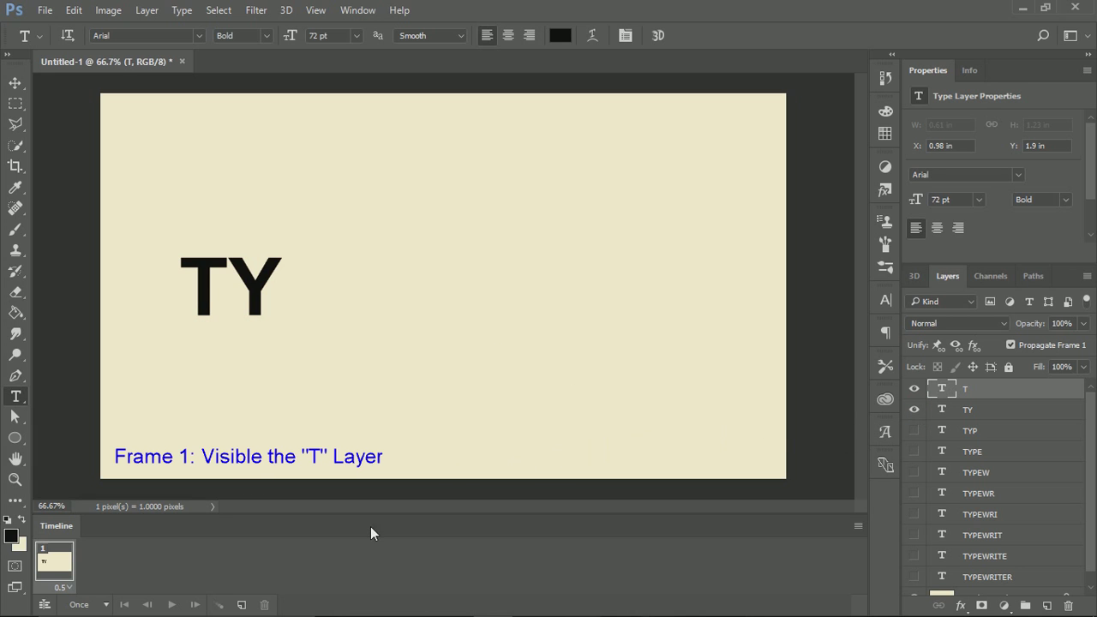
left_click(243, 605)
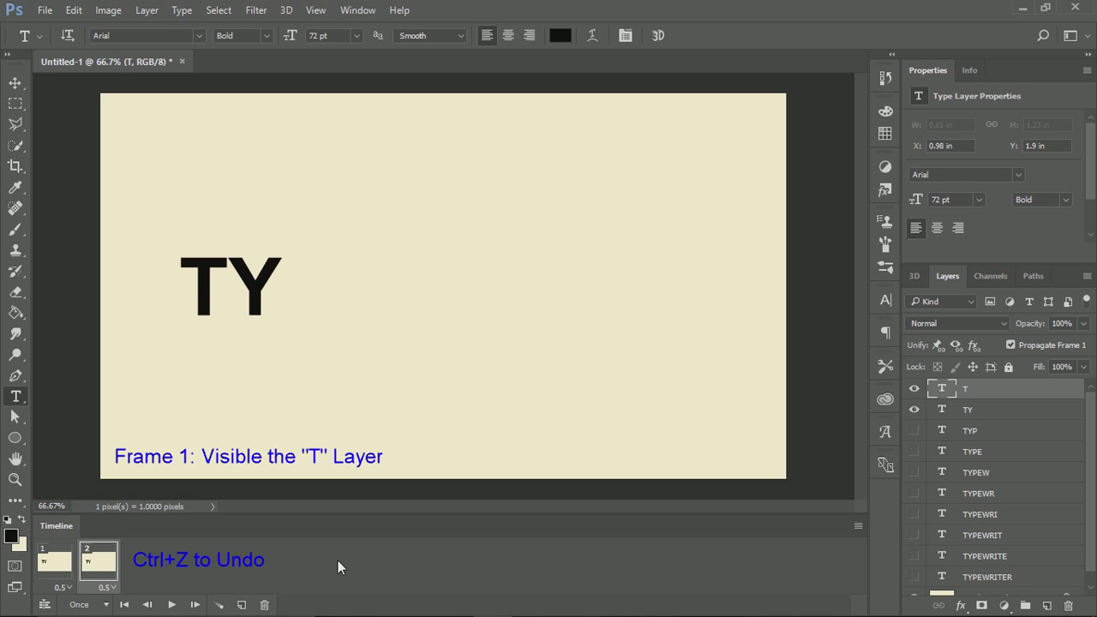
key("ctrl+z")
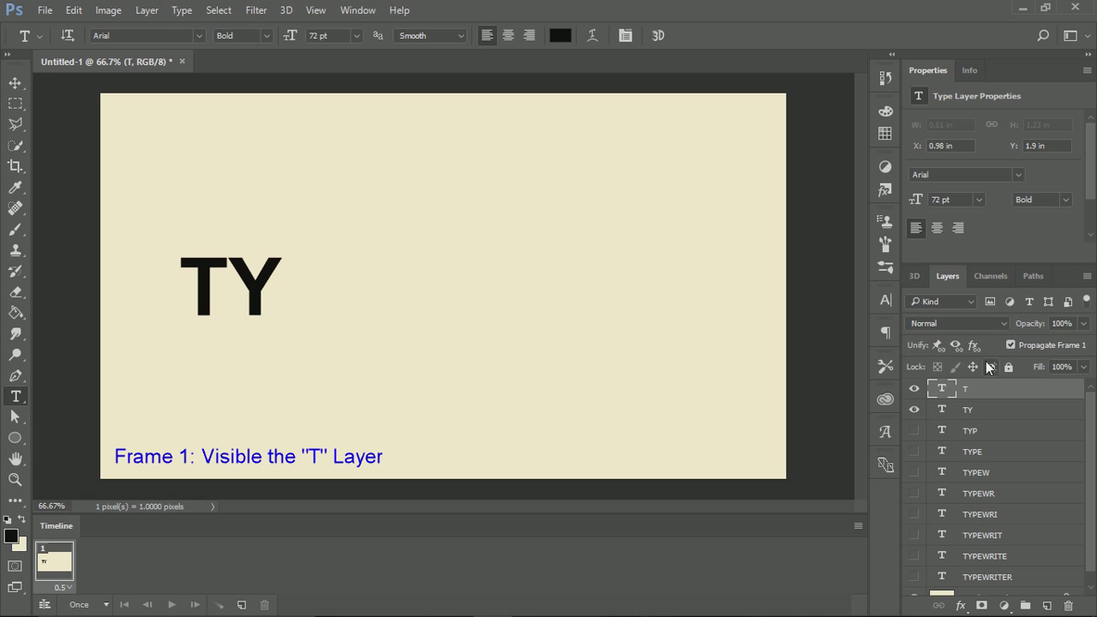
left_click(913, 410)
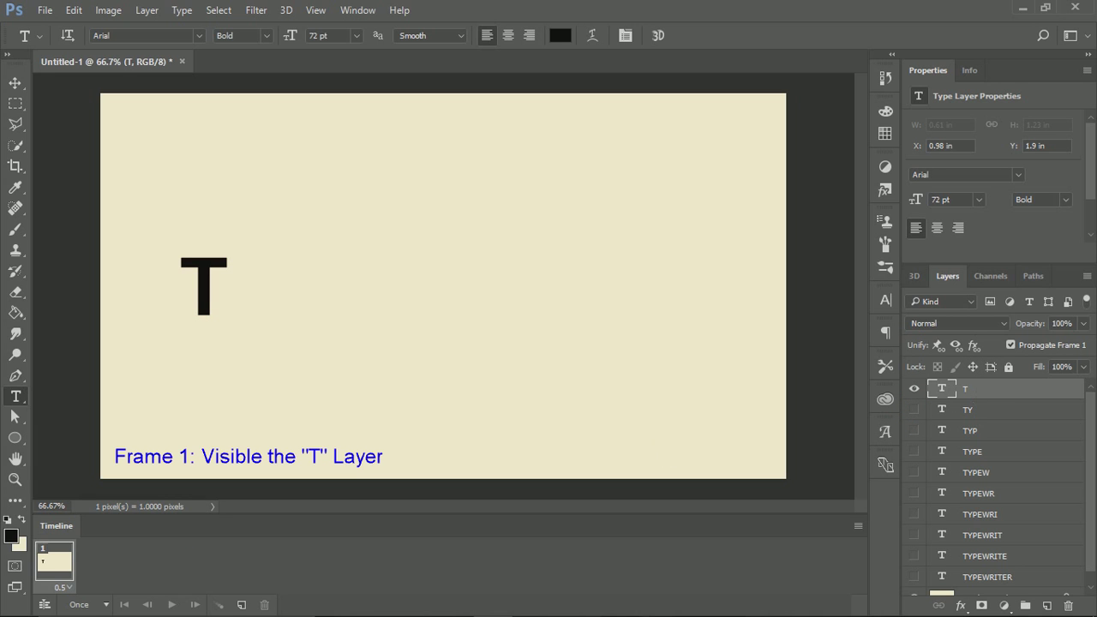
Add frames 2–6, revealing TY, TYP, TYPE and TYPEWR in turn
left_click(242, 605)
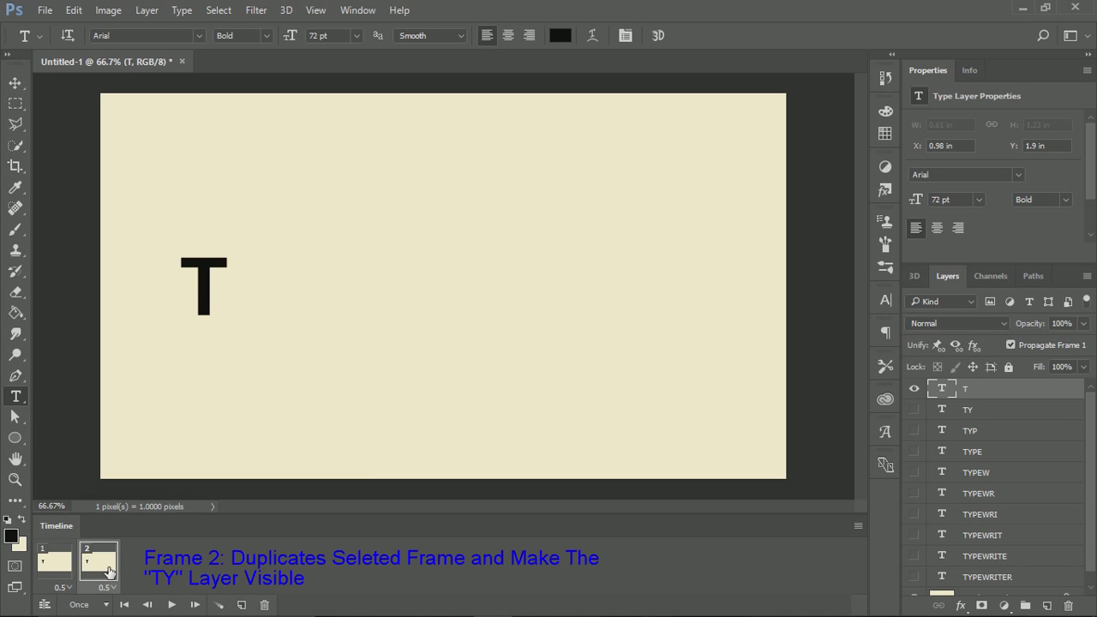
left_click(914, 411)
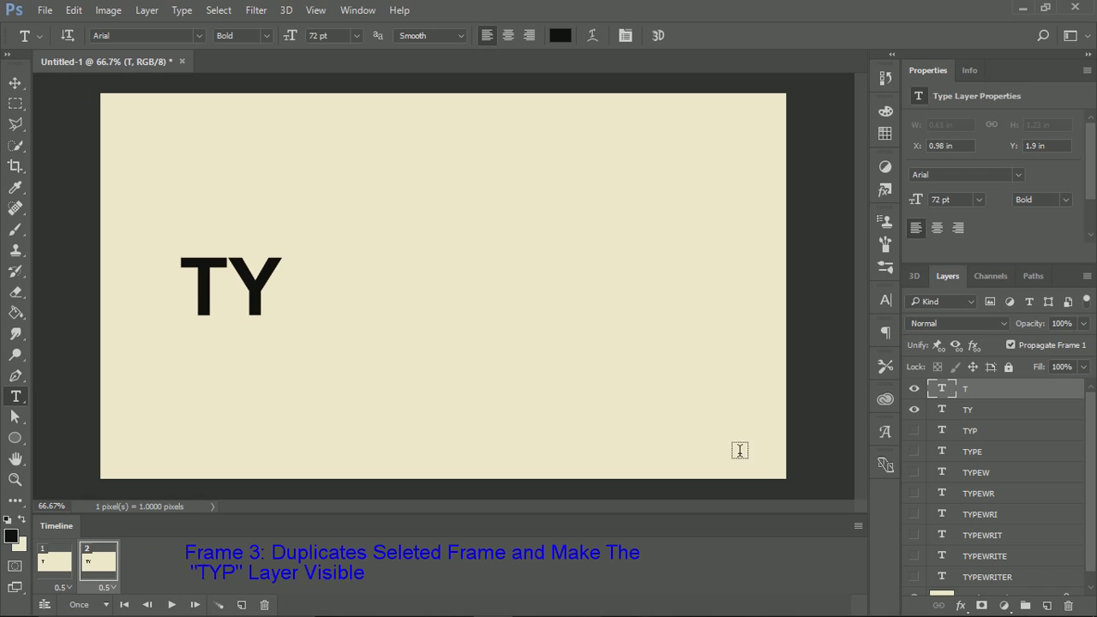
left_click(242, 605)
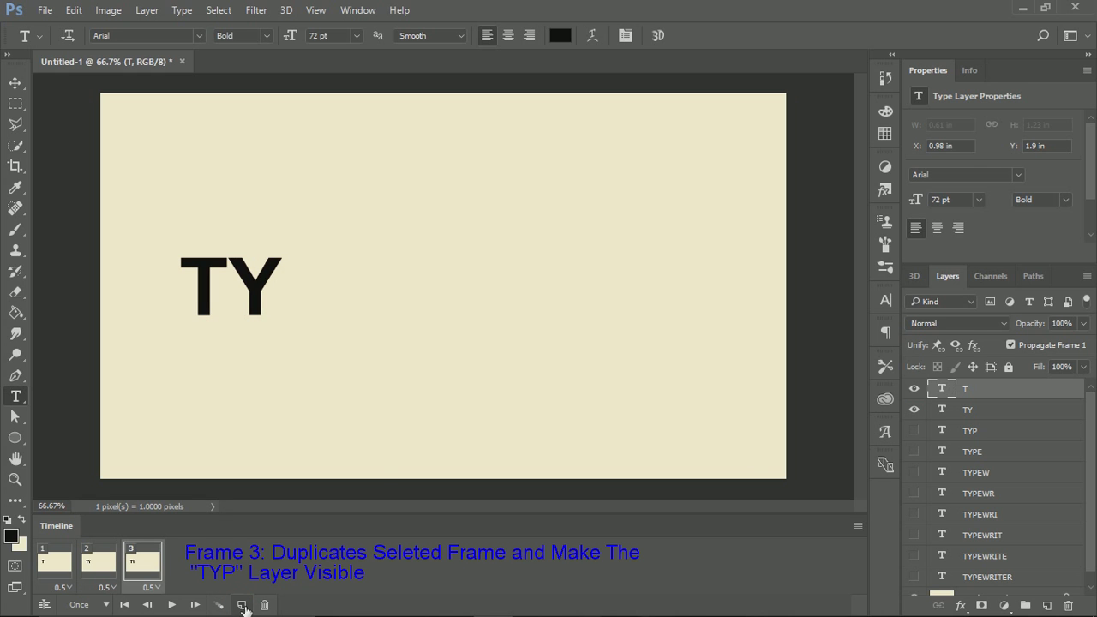
left_click(914, 431)
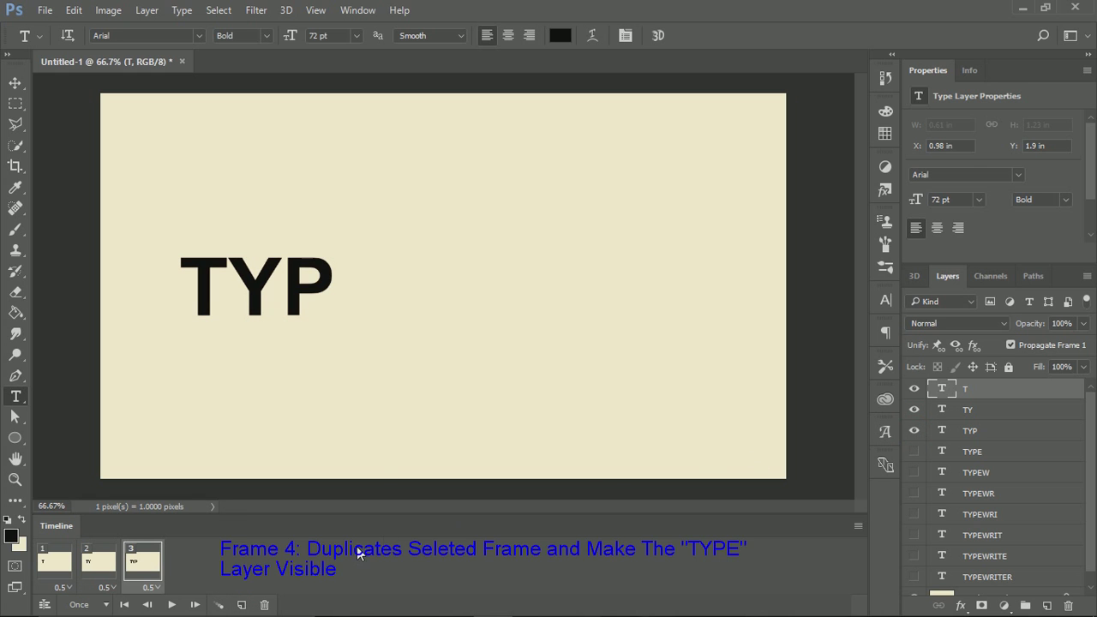
left_click(252, 605)
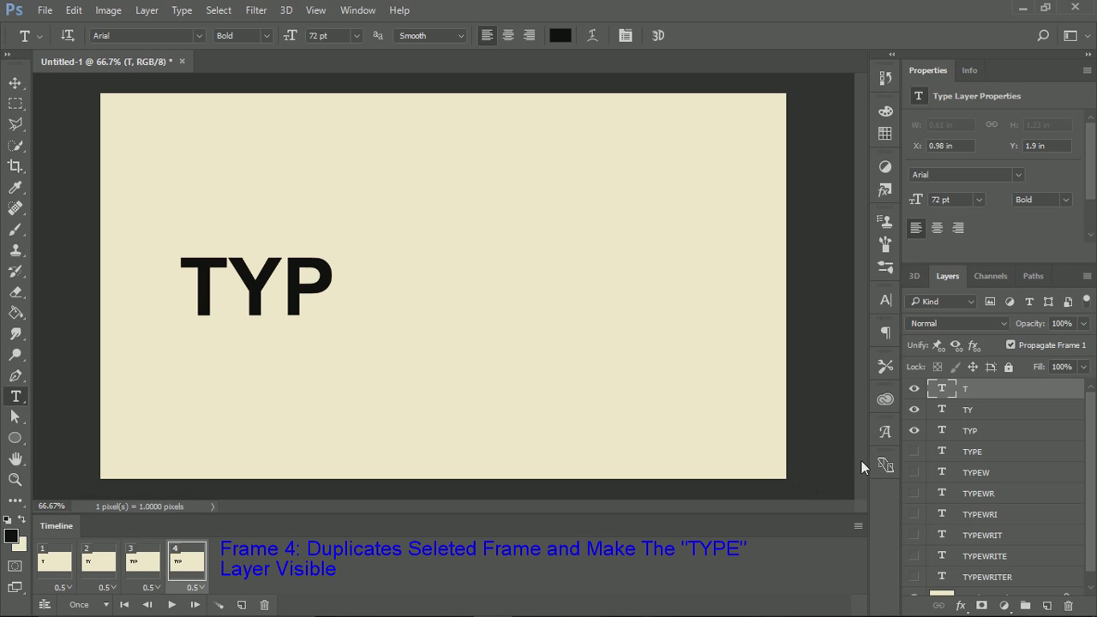
left_click(915, 452)
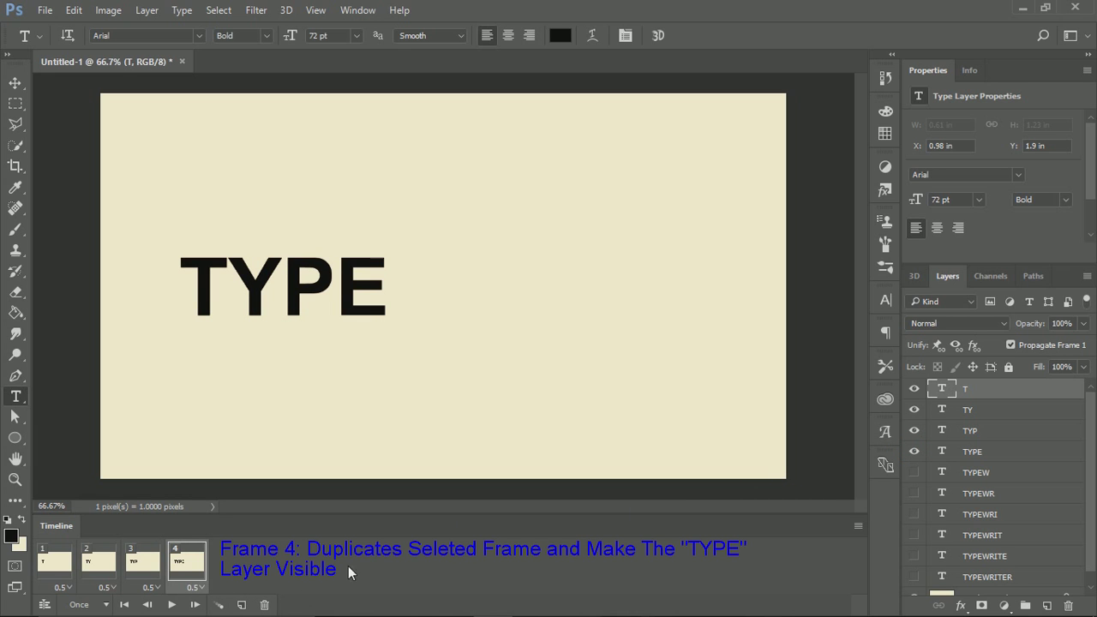
left_click(243, 606)
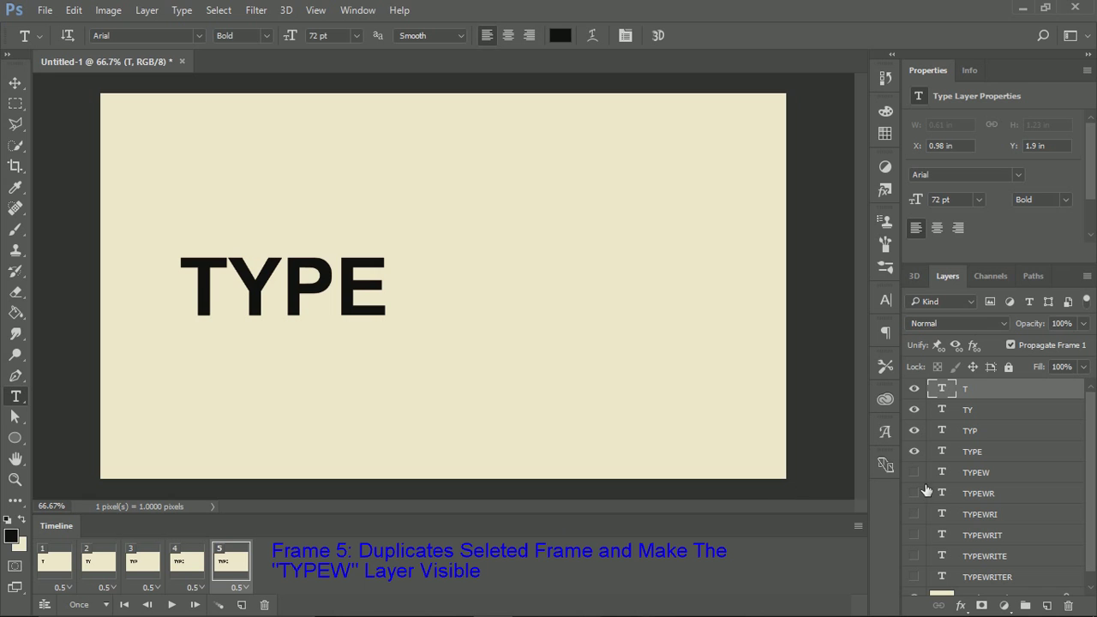
left_click(242, 605)
left_click(916, 495)
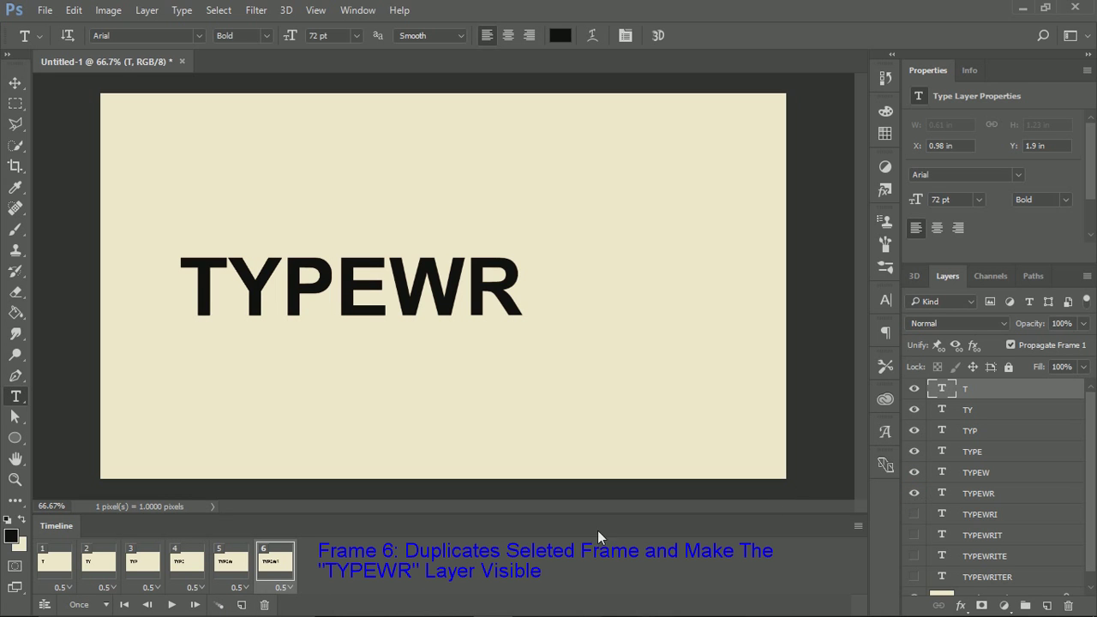
Add frames 7–10, revealing TYPEWRI, TYPEWRIT, TYPEWRITE and TYPEWRITER
left_click(242, 606)
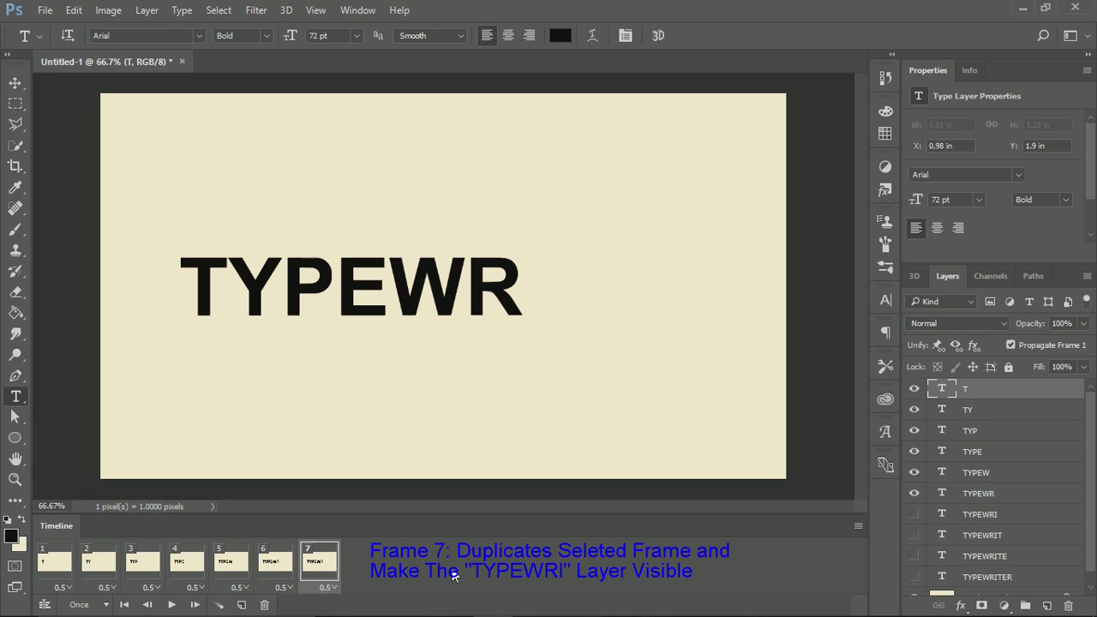
left_click(915, 515)
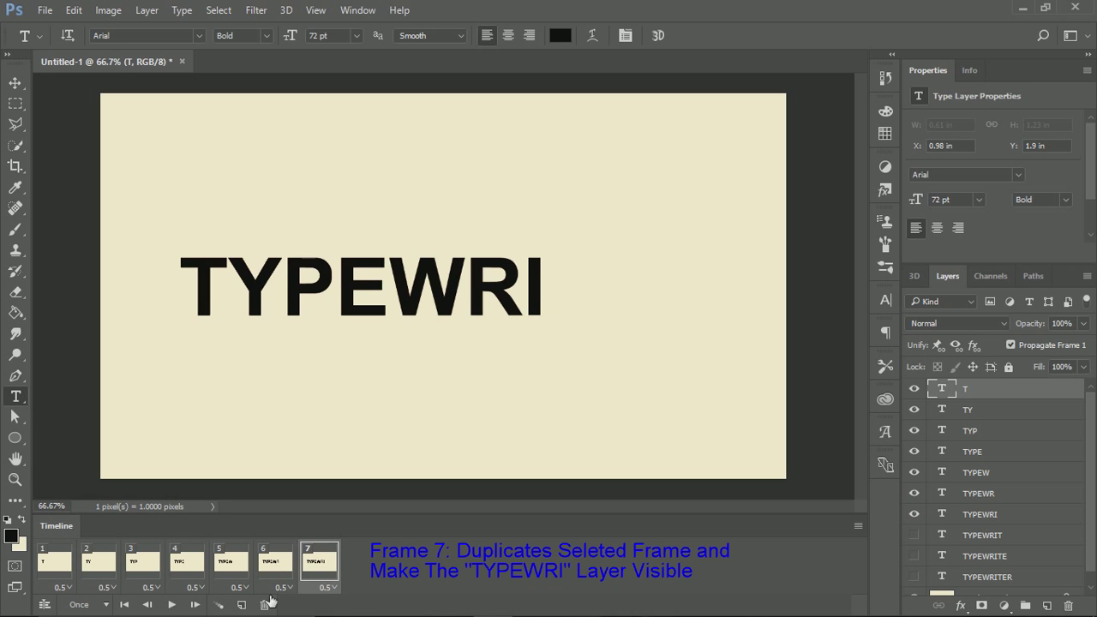
left_click(241, 605)
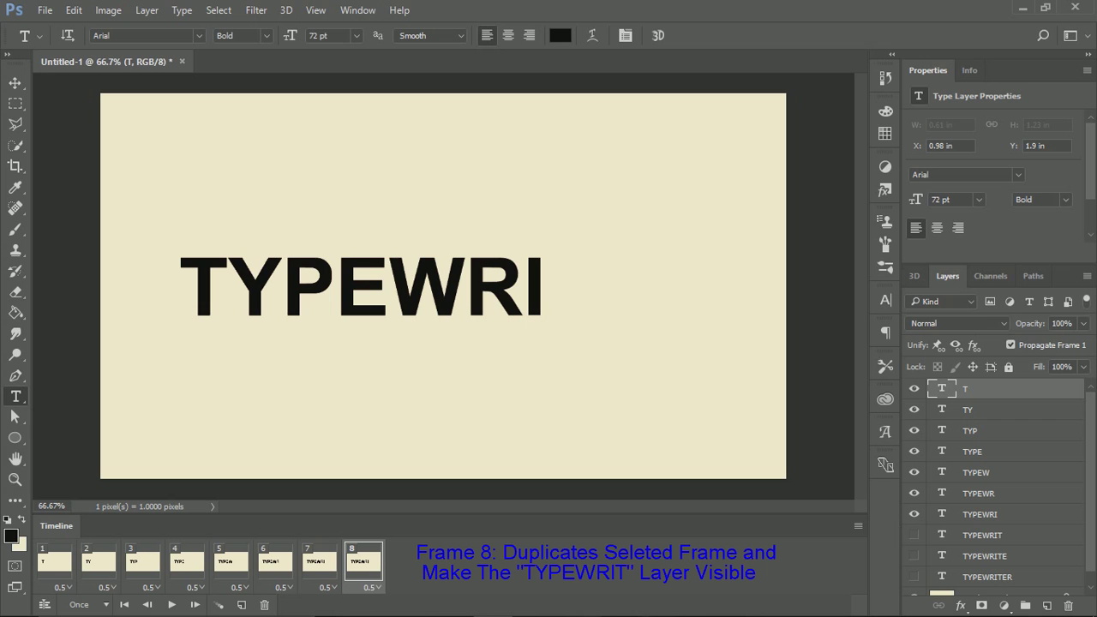
left_click(915, 534)
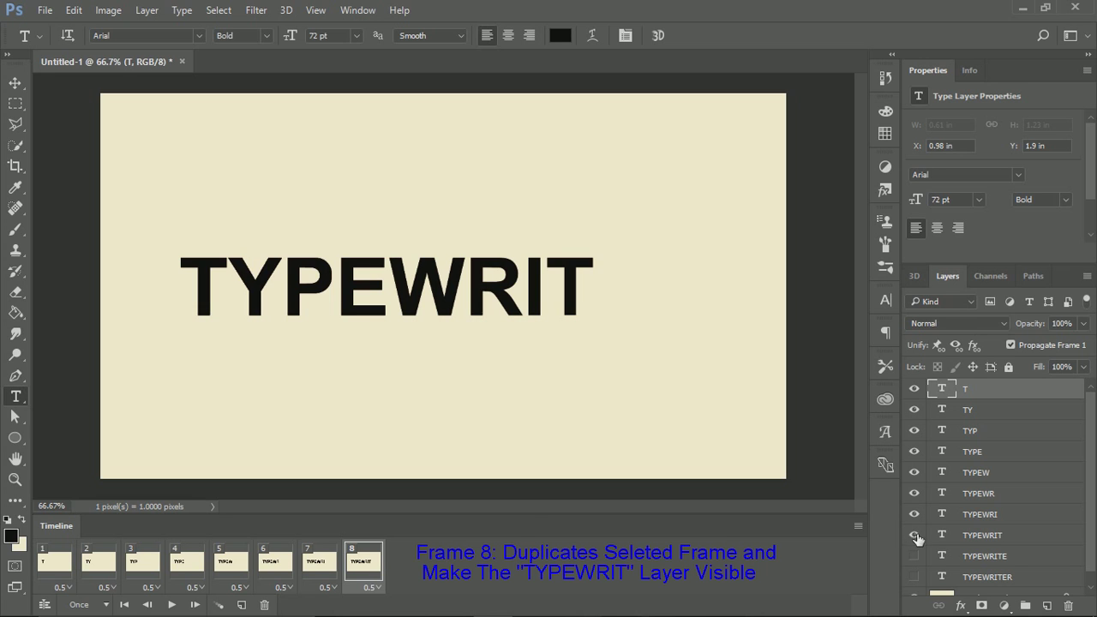
left_click(243, 605)
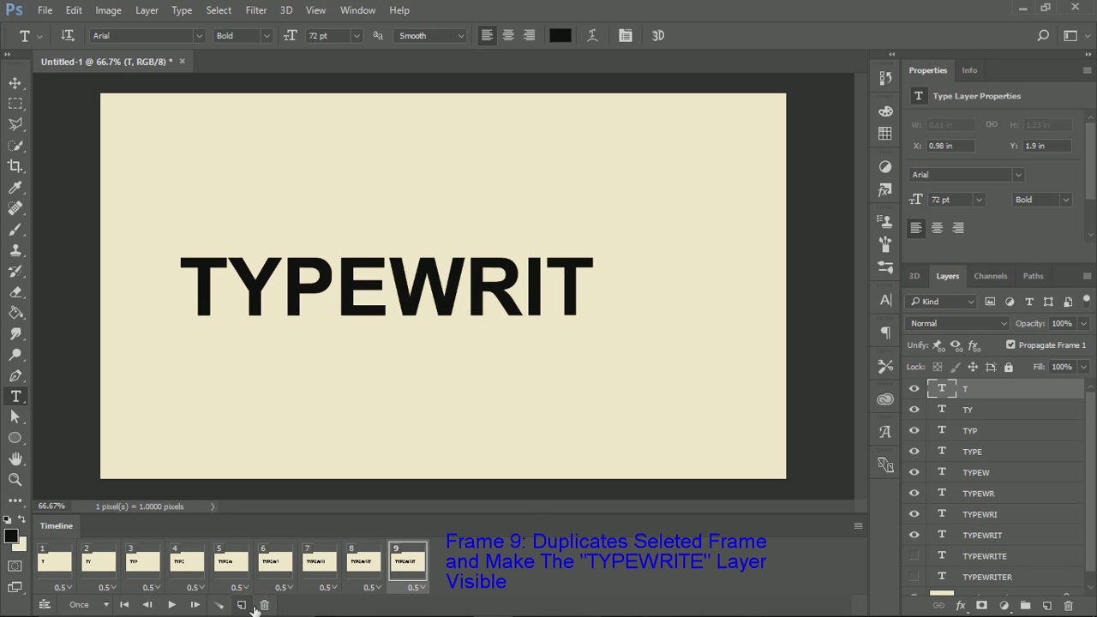
left_click(914, 556)
left_click(241, 605)
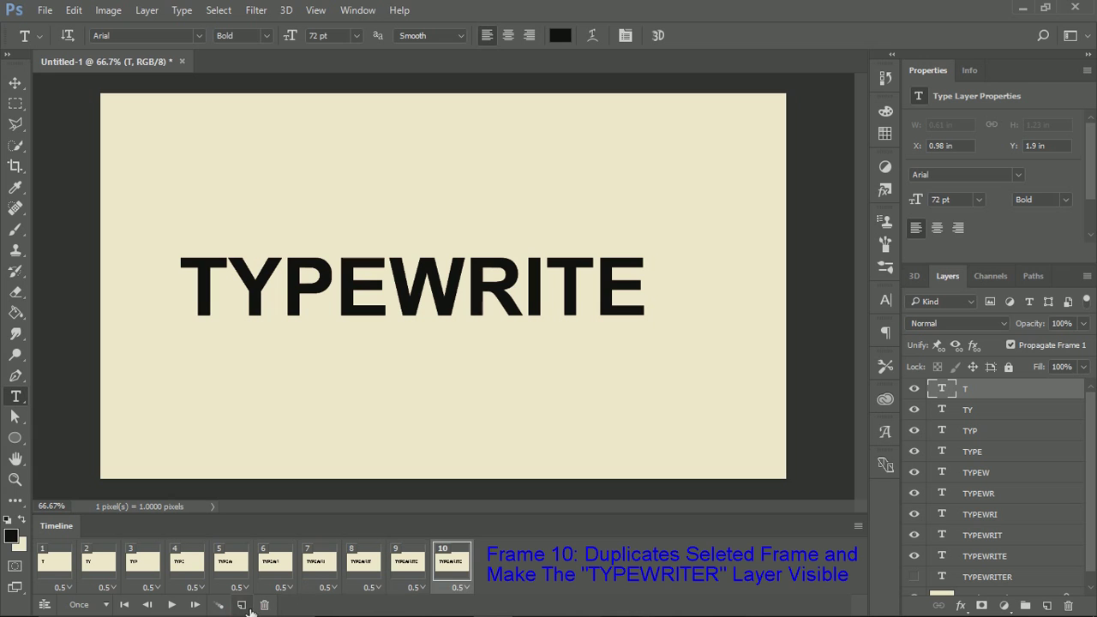
left_click(914, 577)
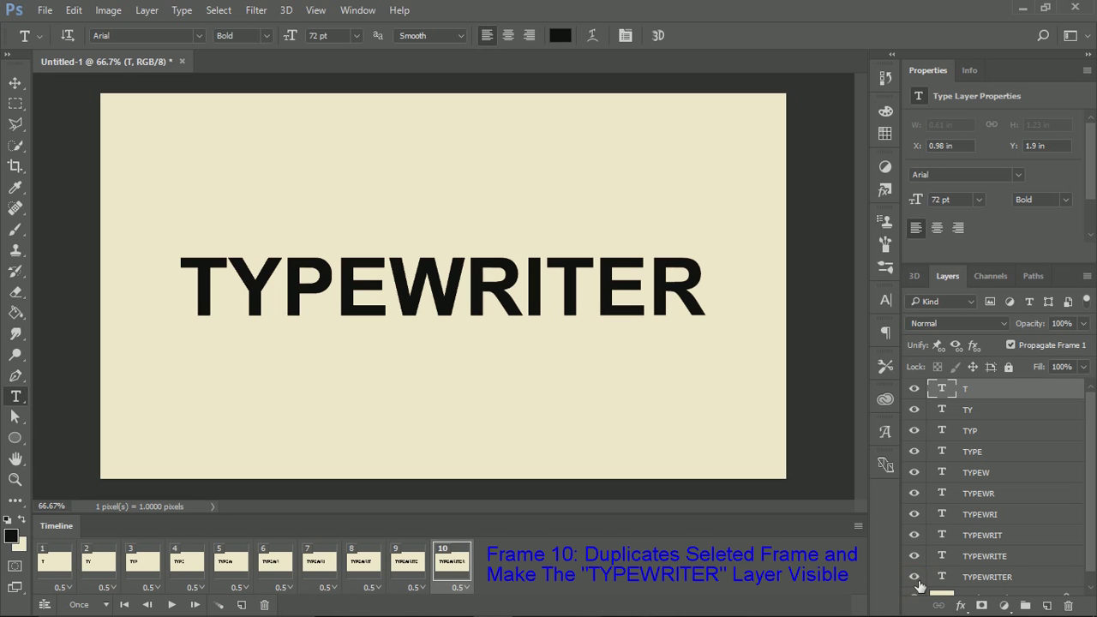
Set the animation to loop Forever and play a preview through to the end
left_click(101, 605)
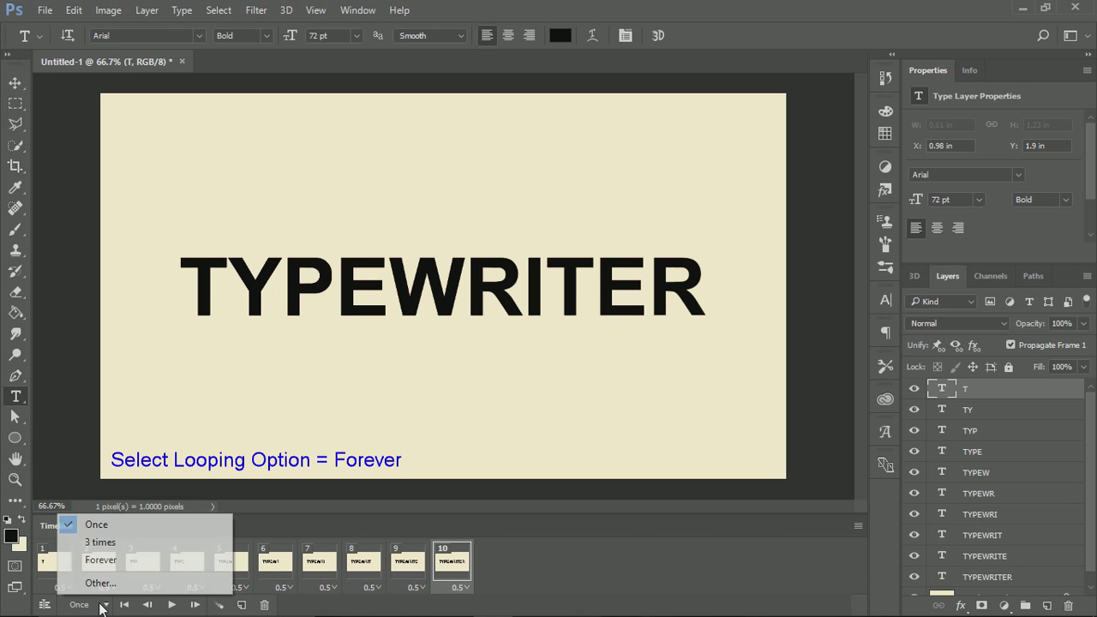
left_click(100, 559)
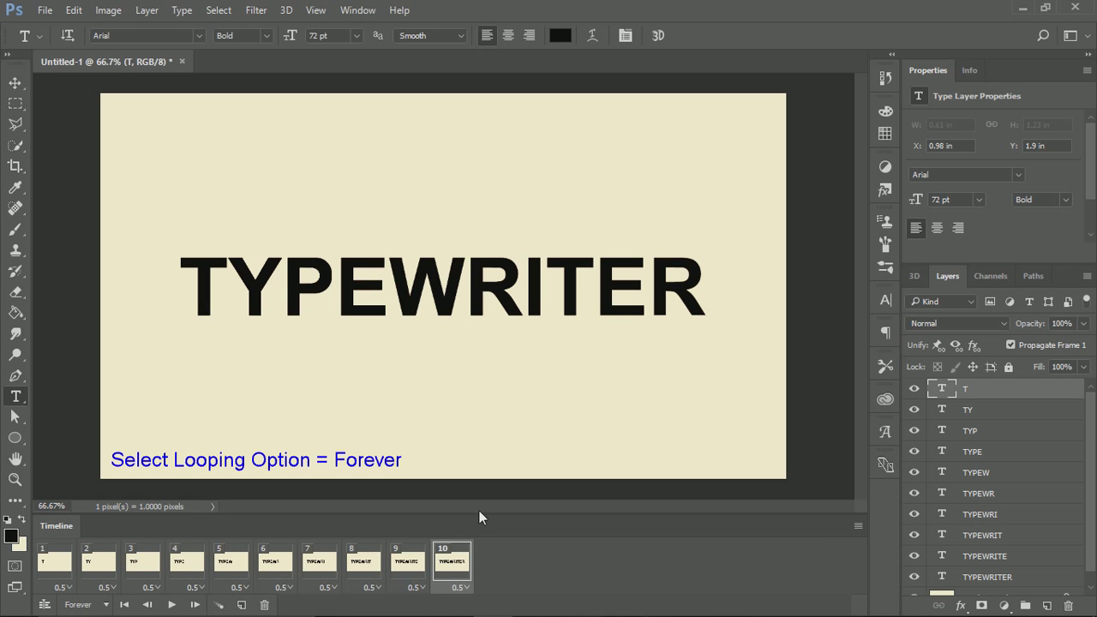
left_click(172, 606)
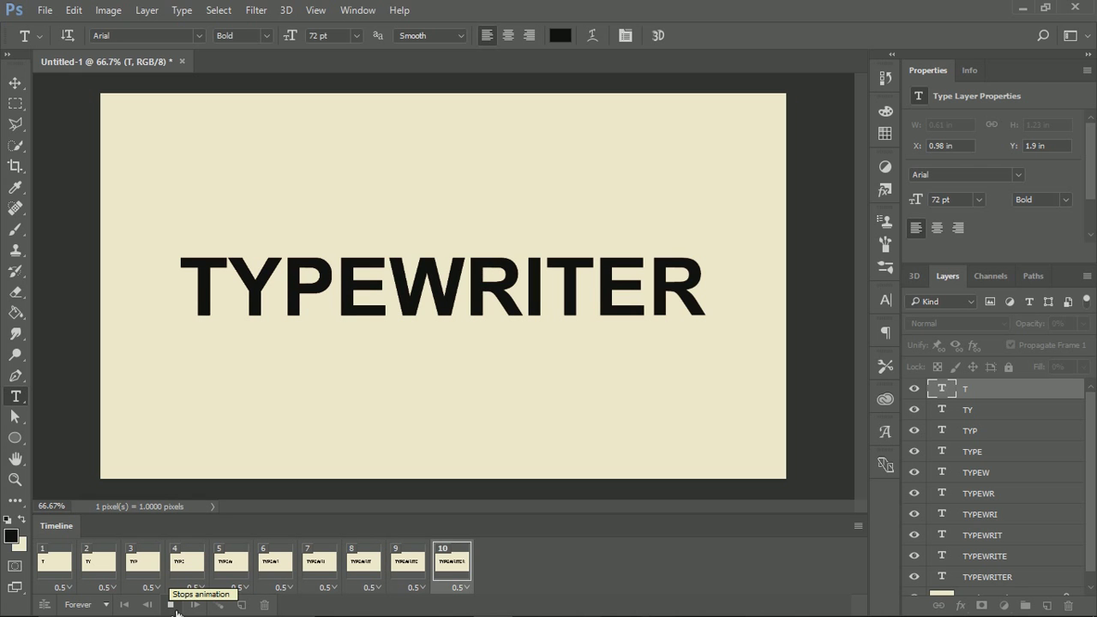
left_click(171, 606)
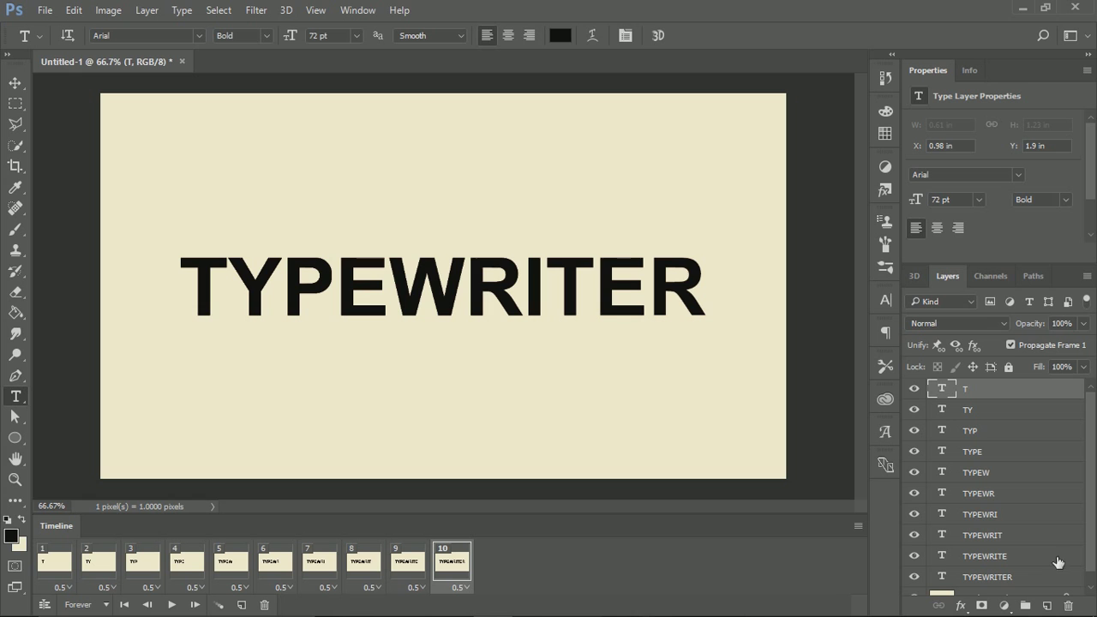
Give frame 10, showing TYPEWRITER, a 1-second delay
scroll(1063, 566, "down", 1)
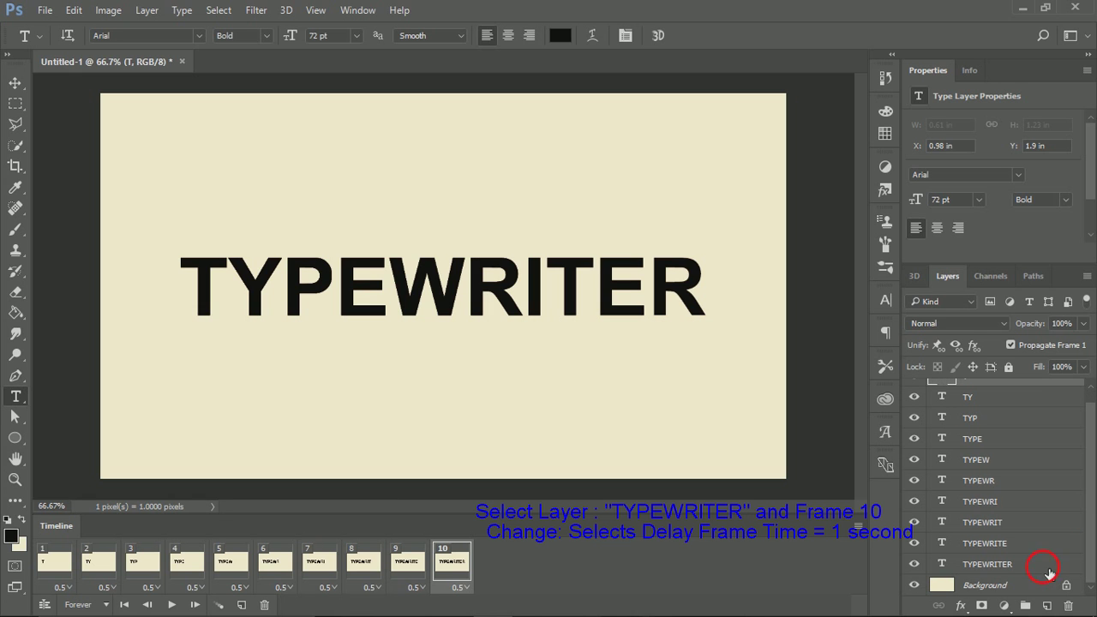
left_click(1049, 566)
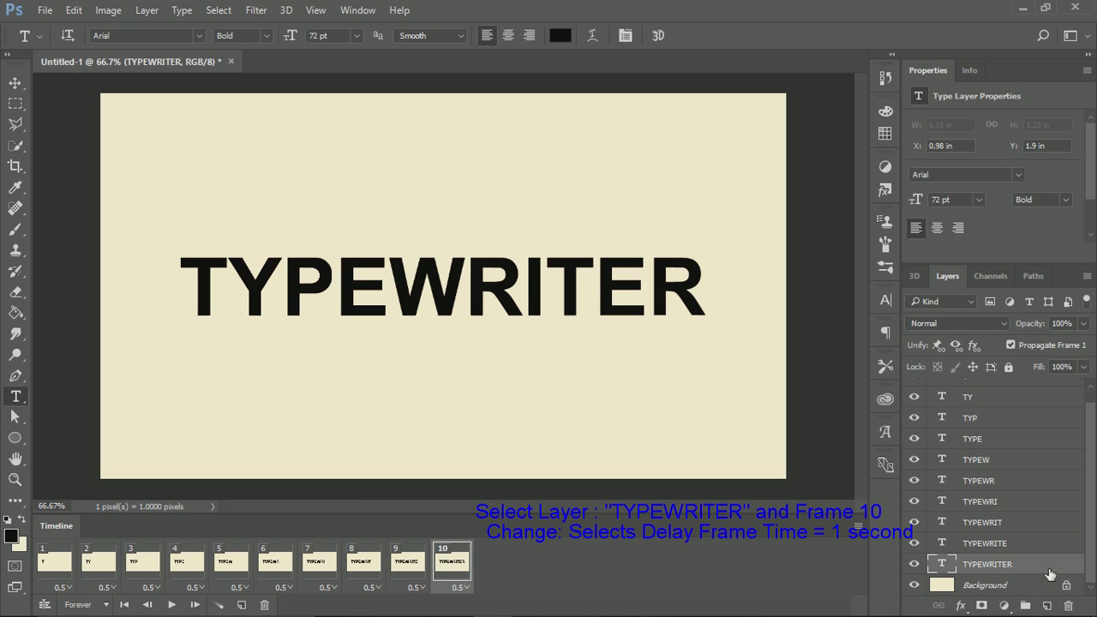
left_click(467, 589)
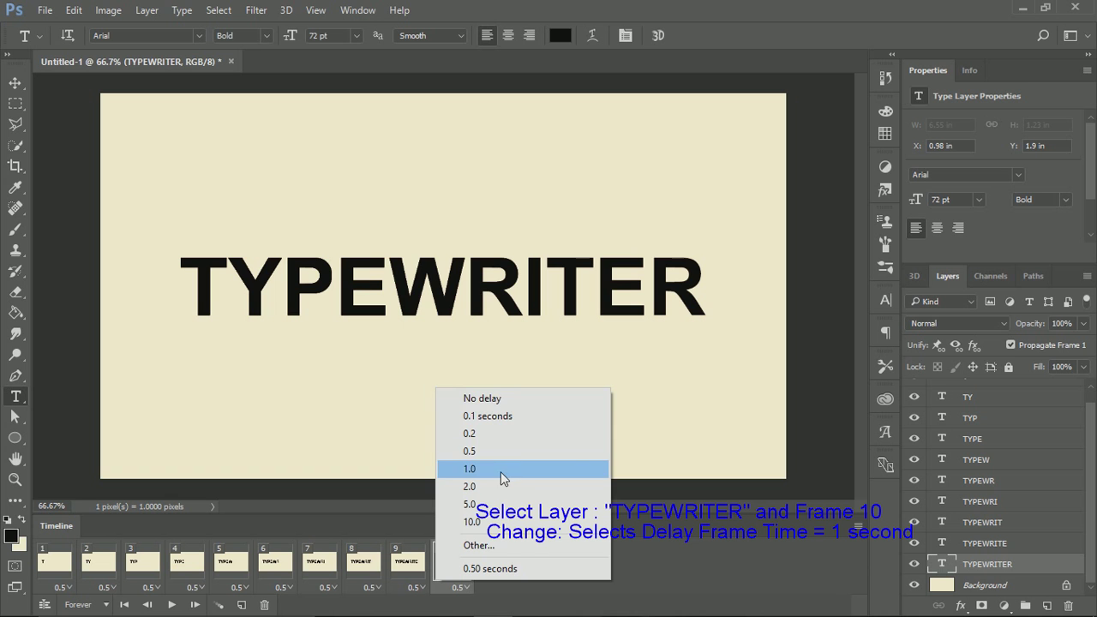
left_click(500, 470)
Apply a #0024ff Drop Shadow layer style (123°, 5 px, 21%, 7 px) to TYPEWRITER
double_click(1060, 567)
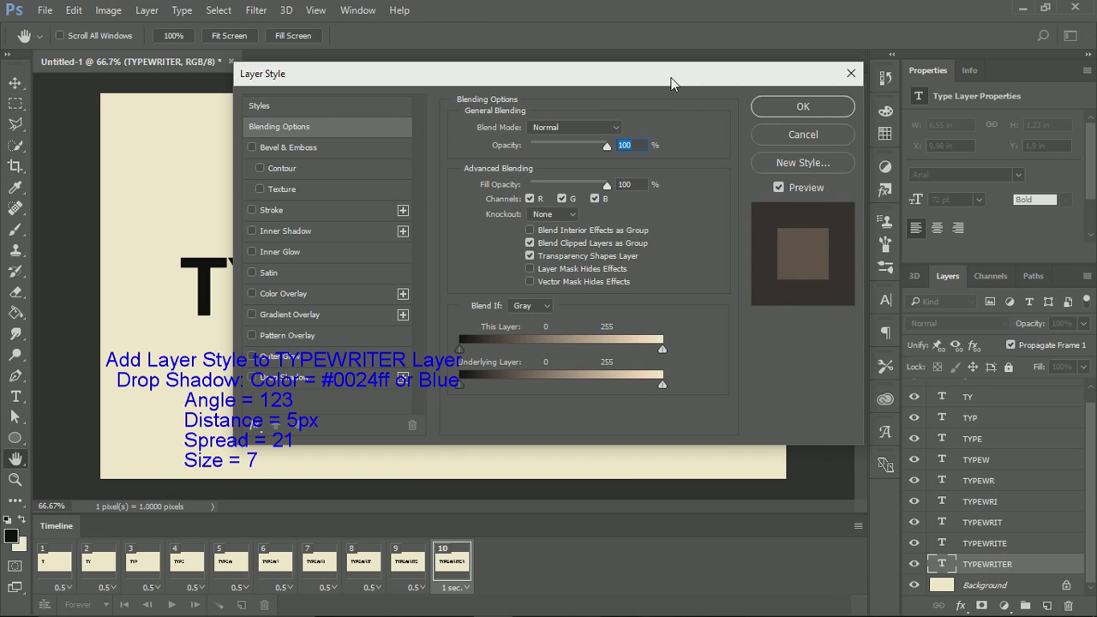
left_click_drag(672, 84, 924, 157)
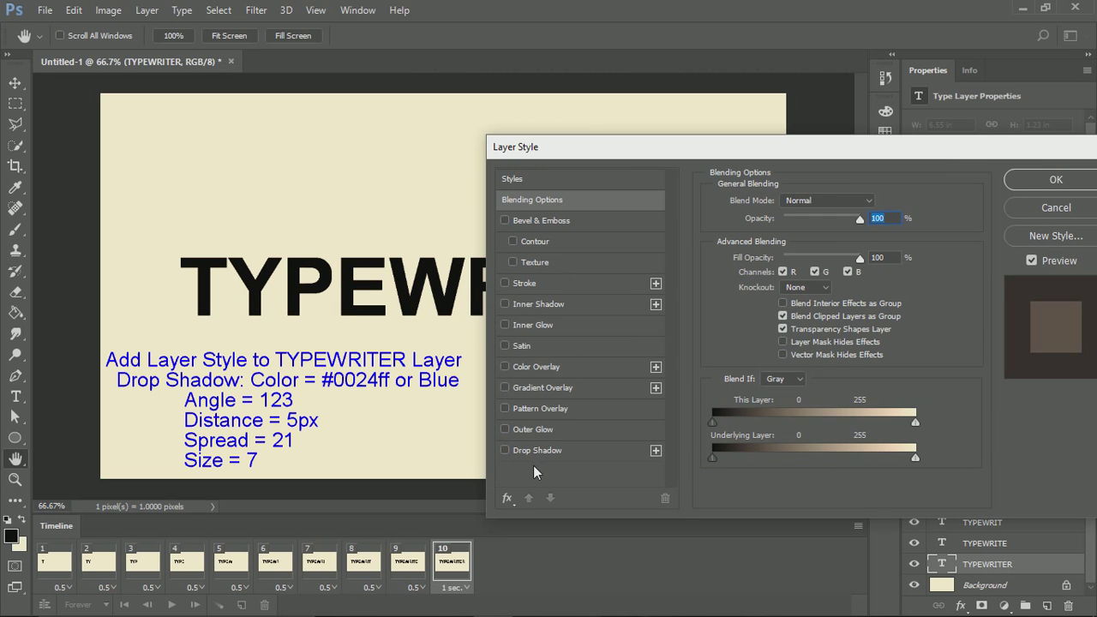
left_click(532, 453)
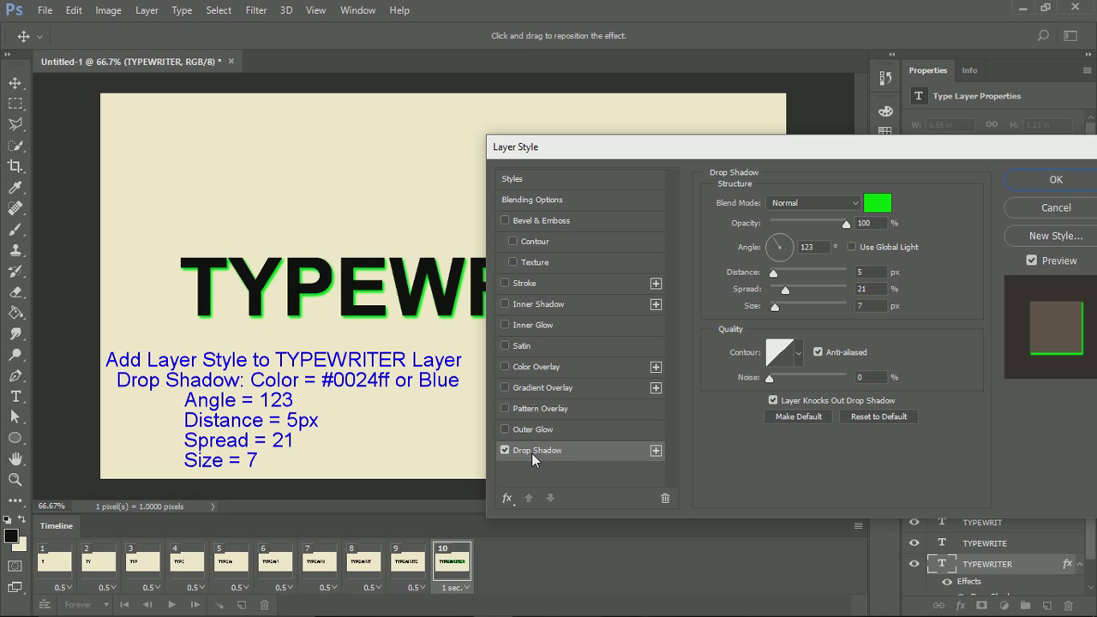
left_click(877, 203)
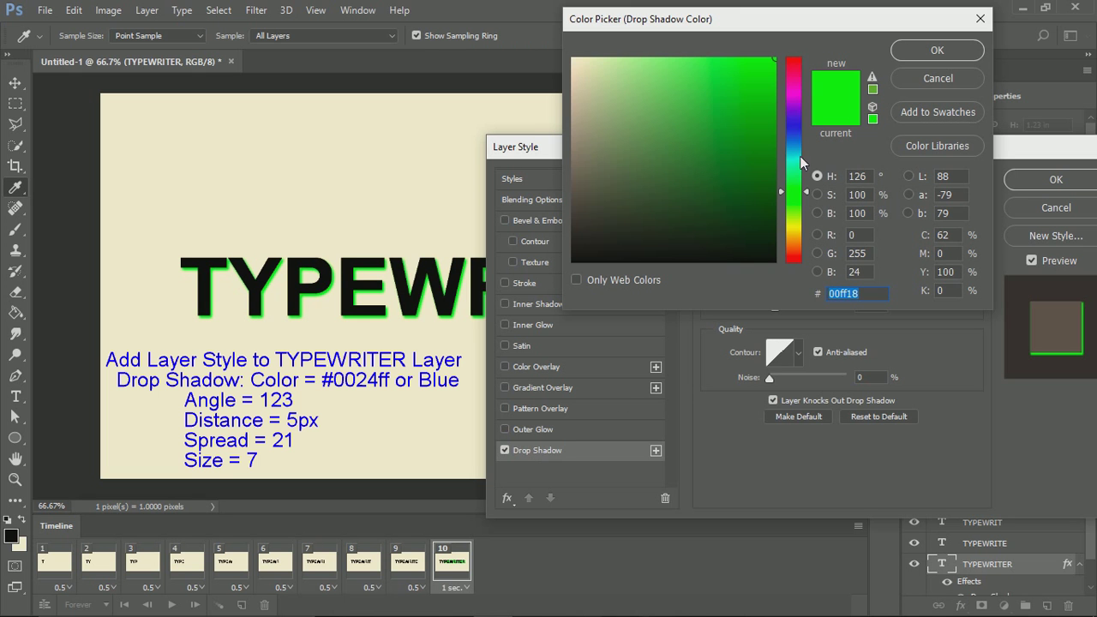
type("0024ff")
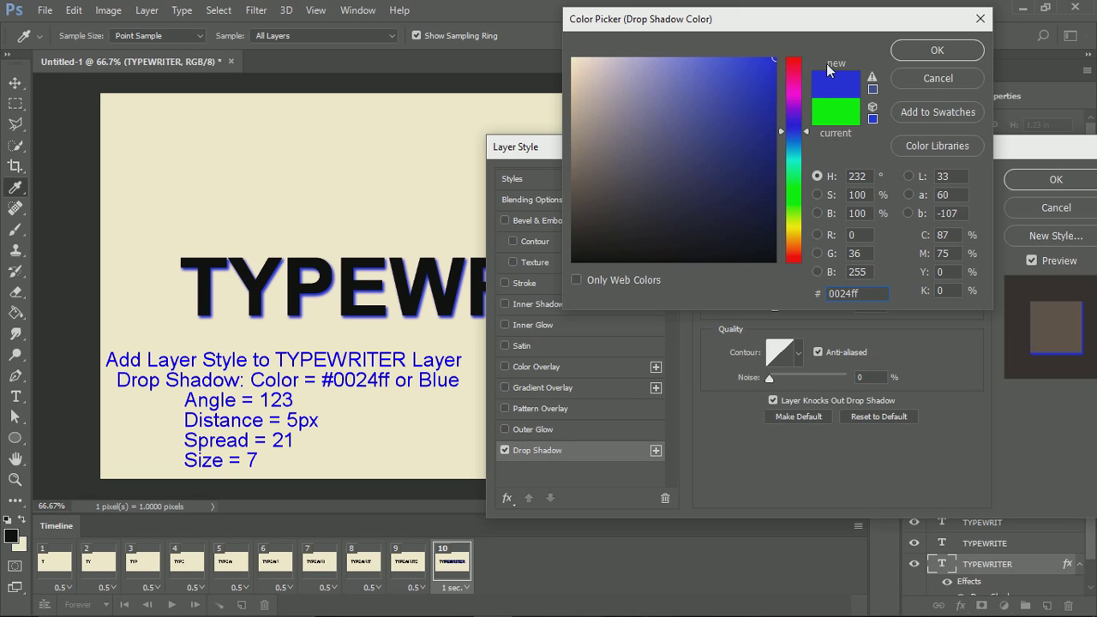
left_click(923, 51)
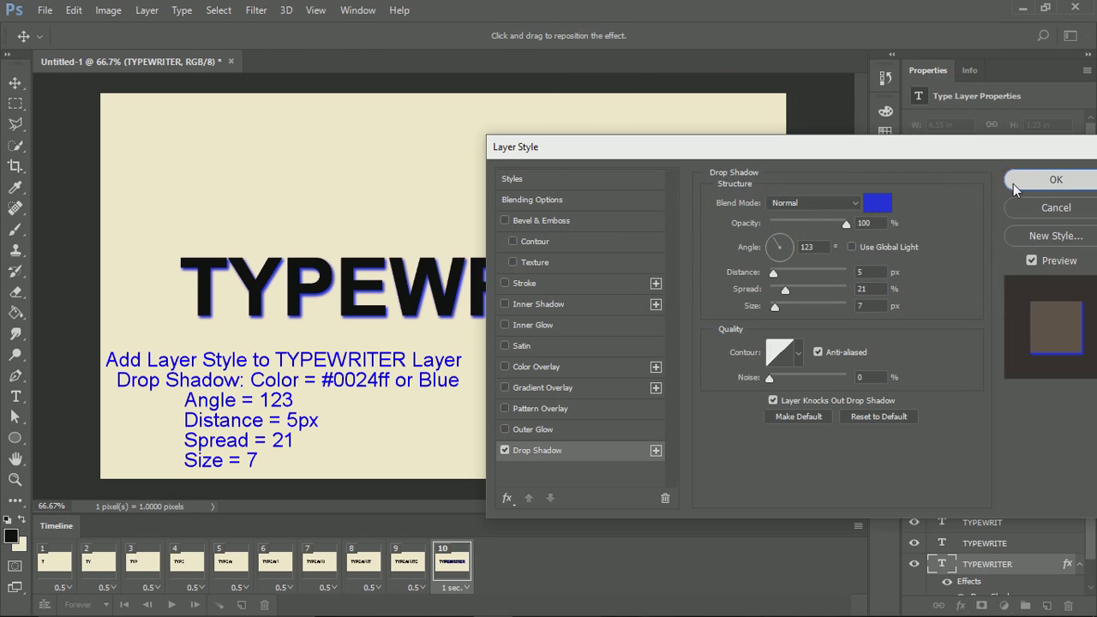
left_click(1056, 179)
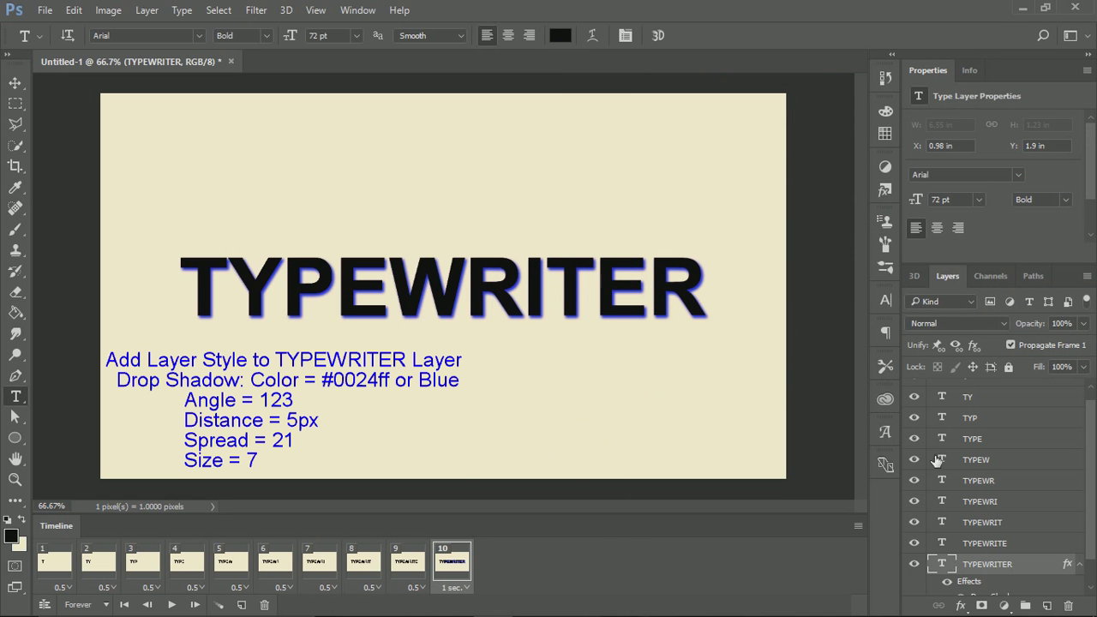
From the first frame, unlock the background as Layer 0 and give it a #fcffb7 Multiply colour overlay
left_click(54, 562)
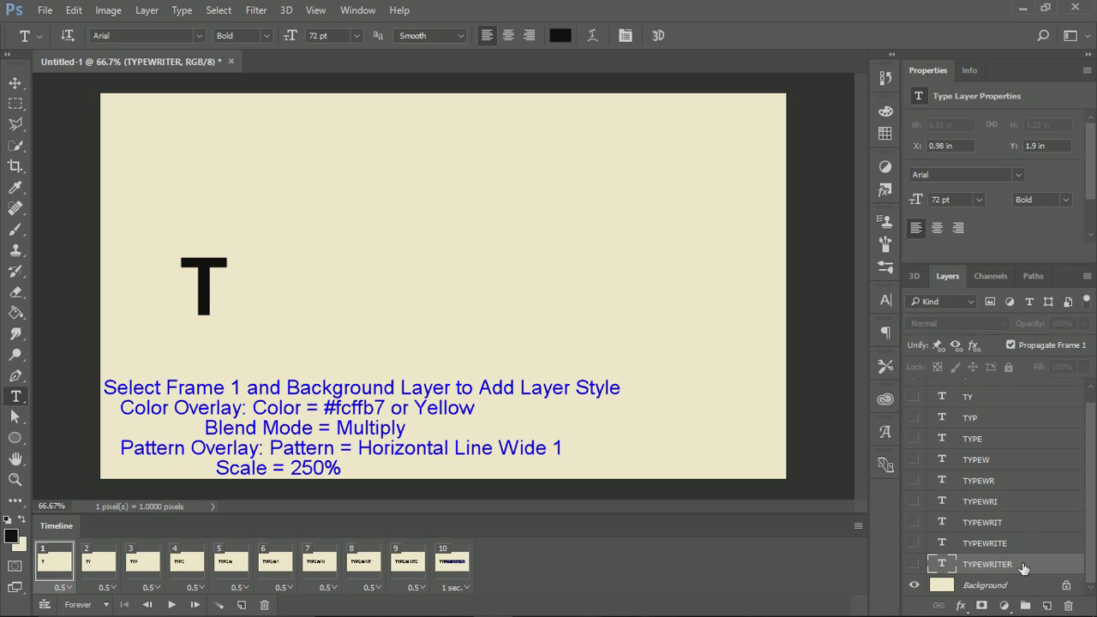
left_click(1065, 586)
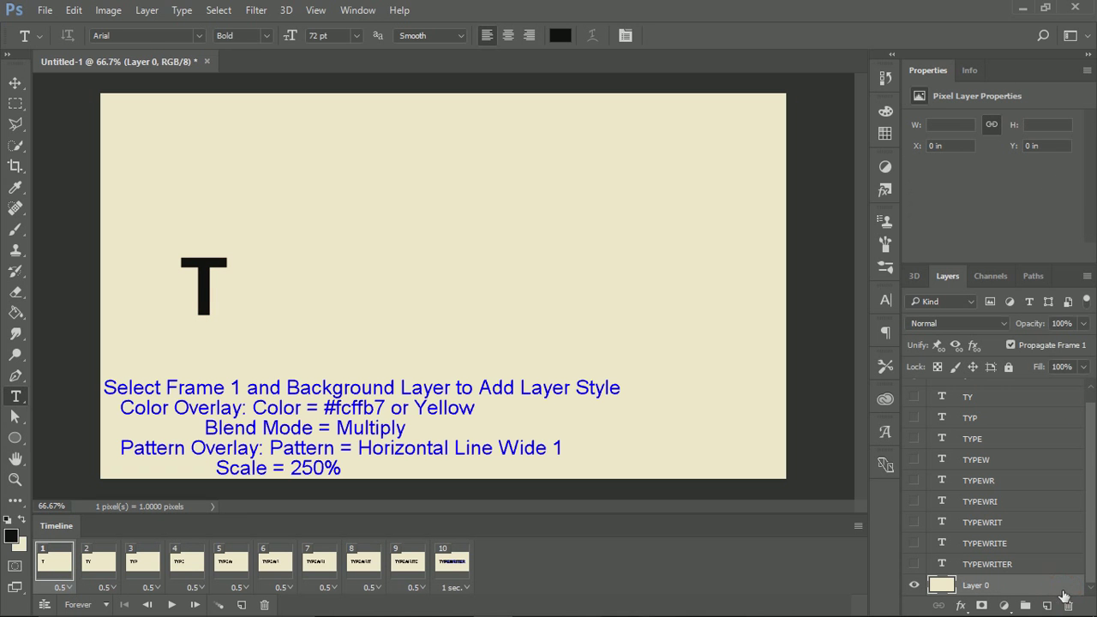
double_click(1063, 588)
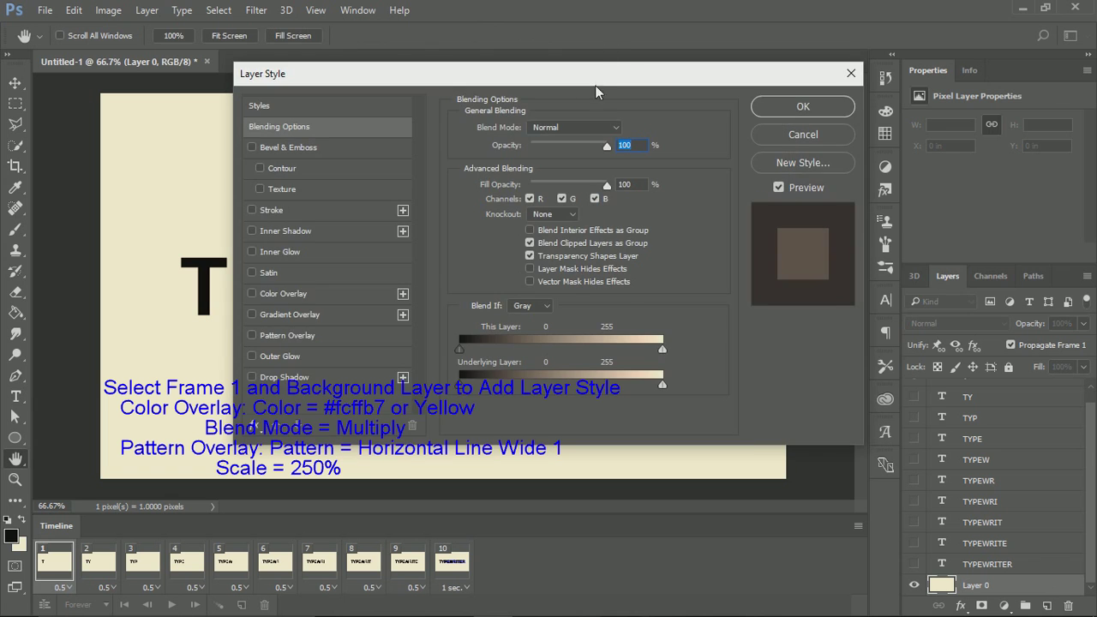
left_click_drag(600, 74, 898, 73)
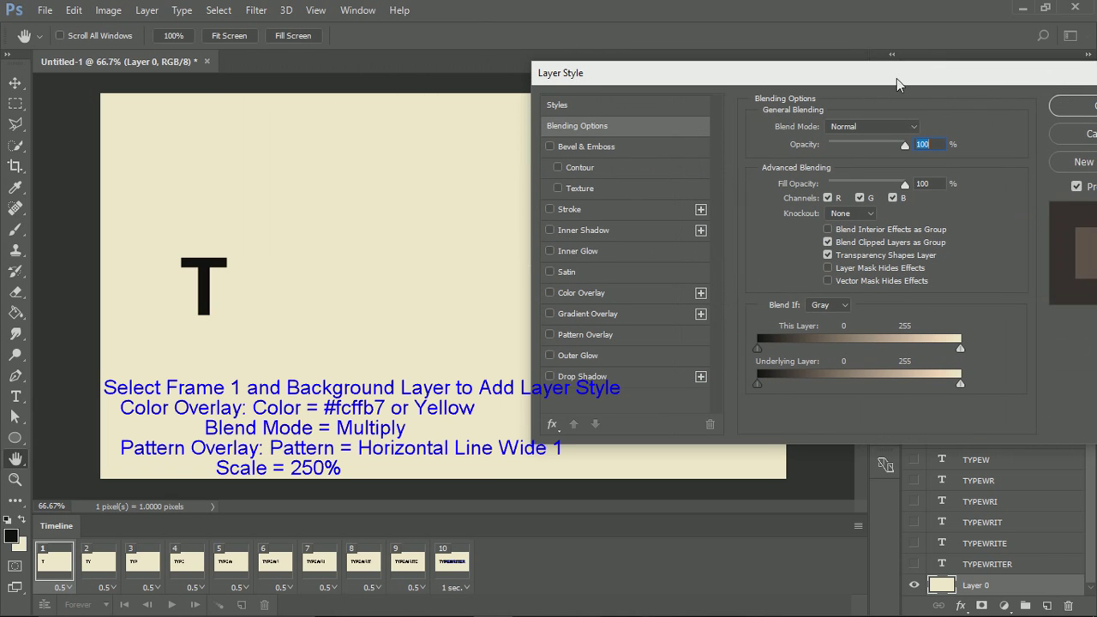
left_click(583, 293)
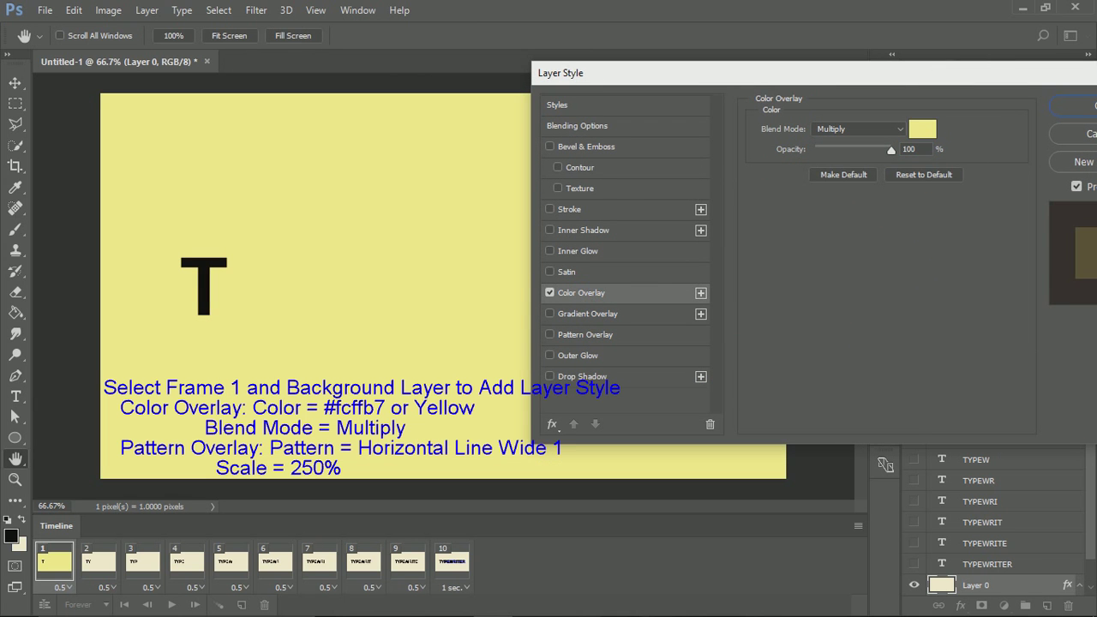
left_click(923, 130)
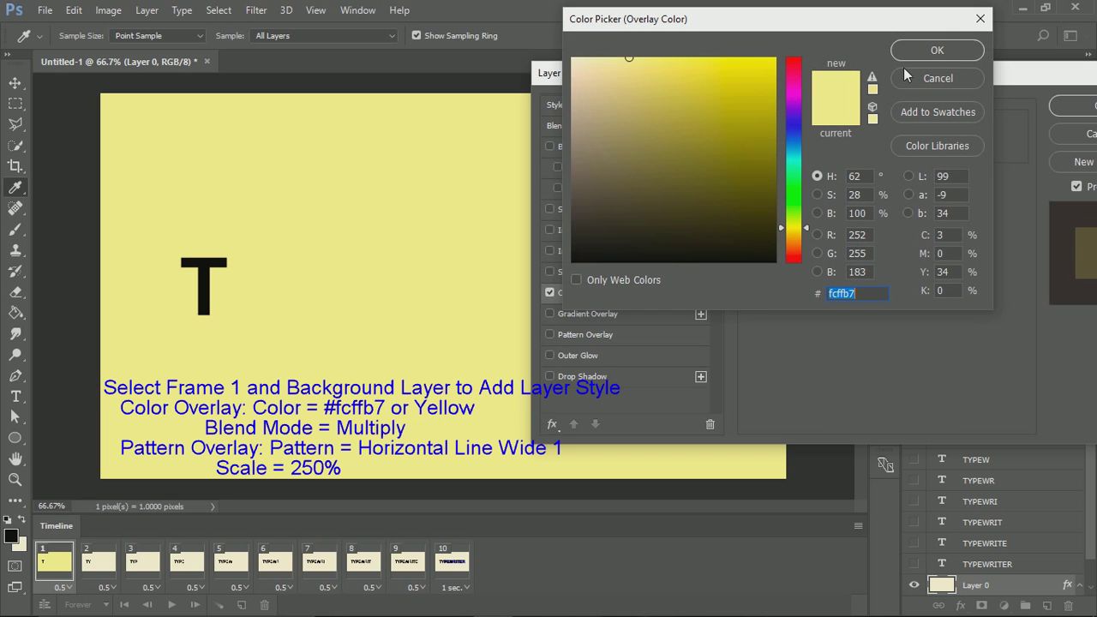
left_click(936, 51)
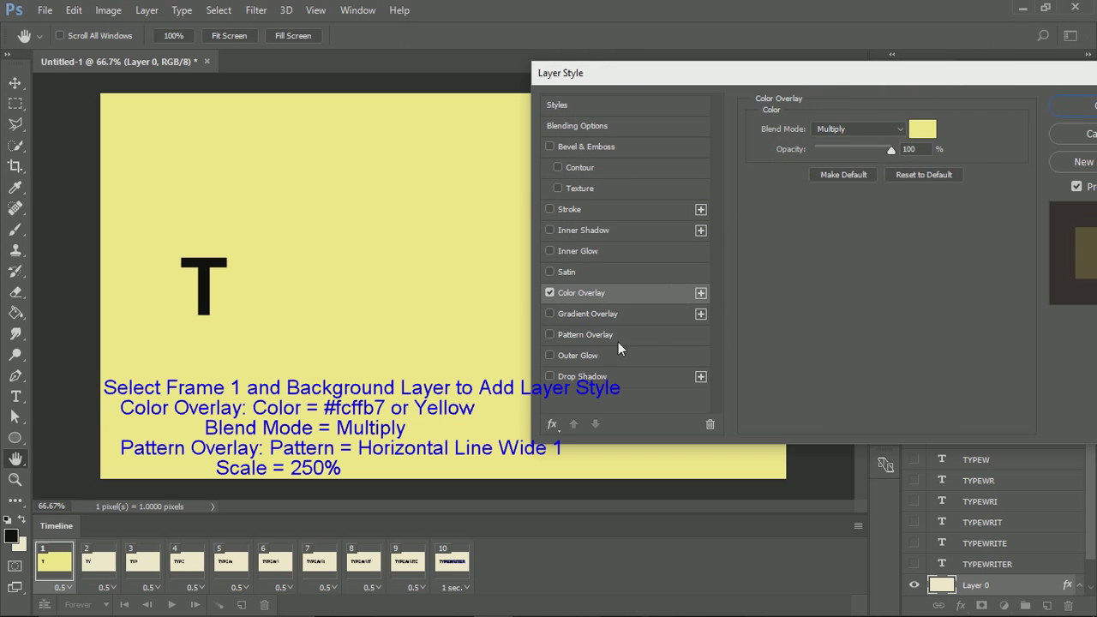
Add a horizontal-line Pattern Overlay at 250% scale to Layer 0 and apply the styles
left_click(596, 336)
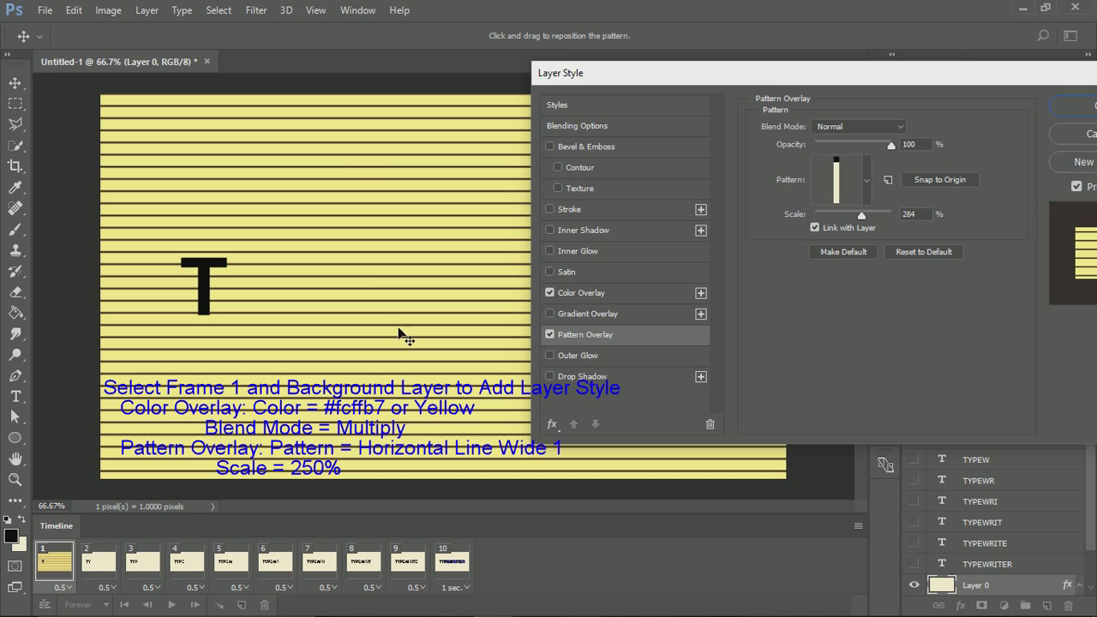
left_click(866, 183)
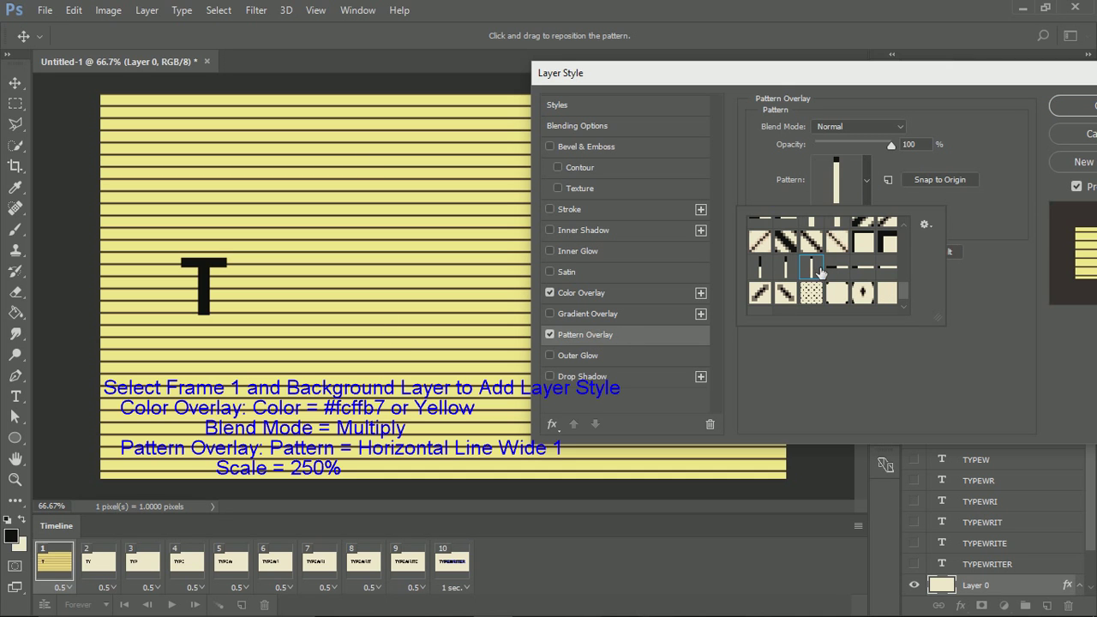
left_click(964, 280)
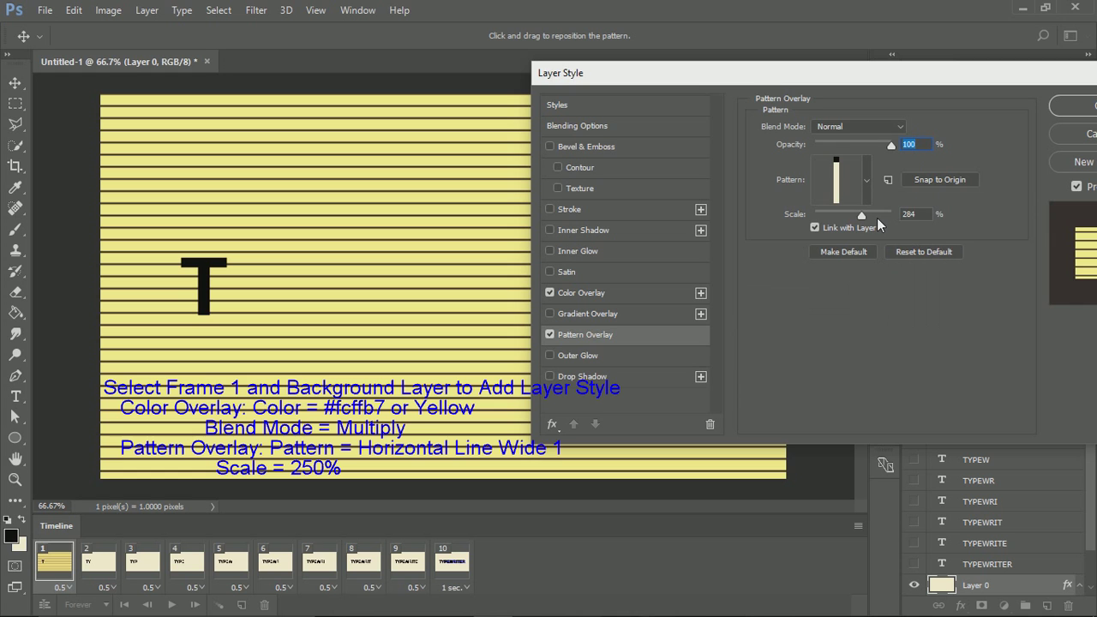
left_click_drag(863, 219, 861, 218)
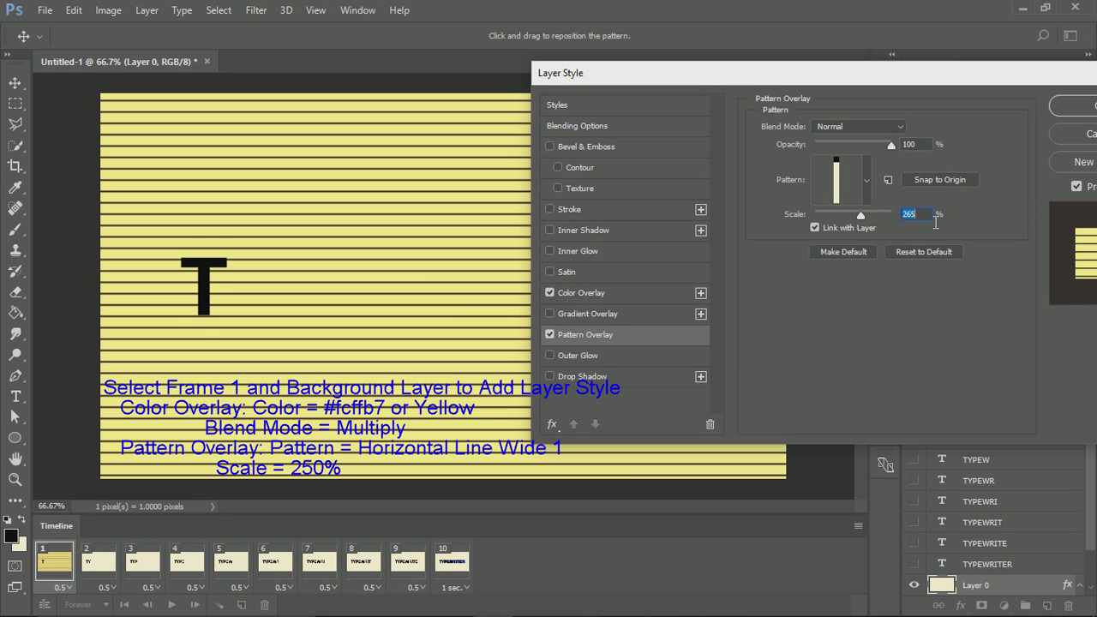
left_click(932, 224)
type("250")
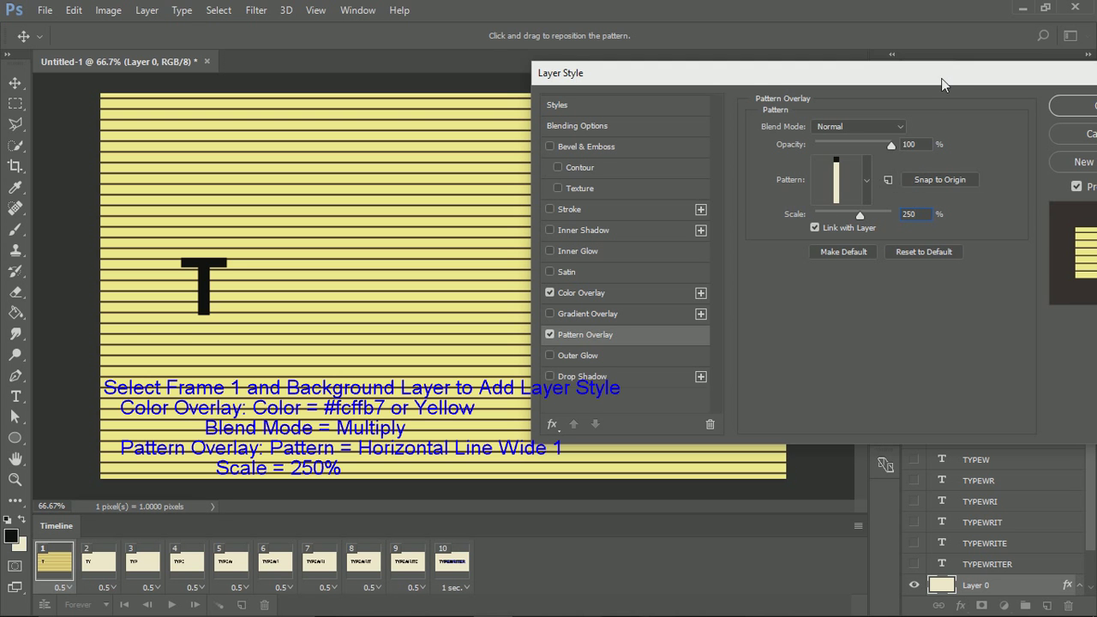
mouse_move(944, 75)
left_mouse_down()
mouse_move(1096, 22)
mouse_move(862, 43)
left_mouse_up()
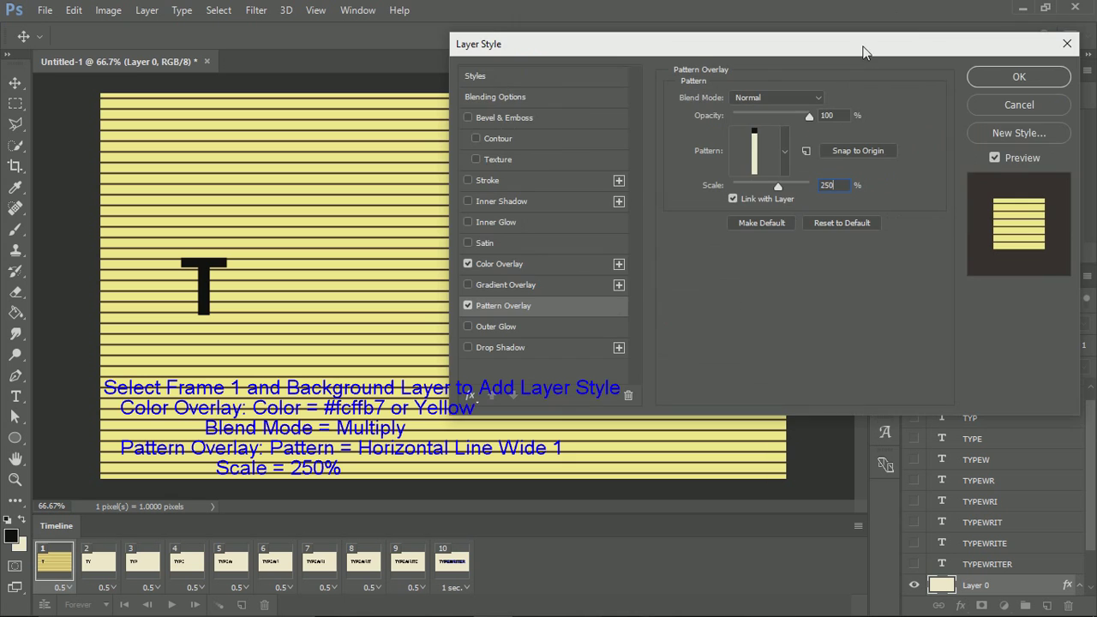
left_click(1019, 80)
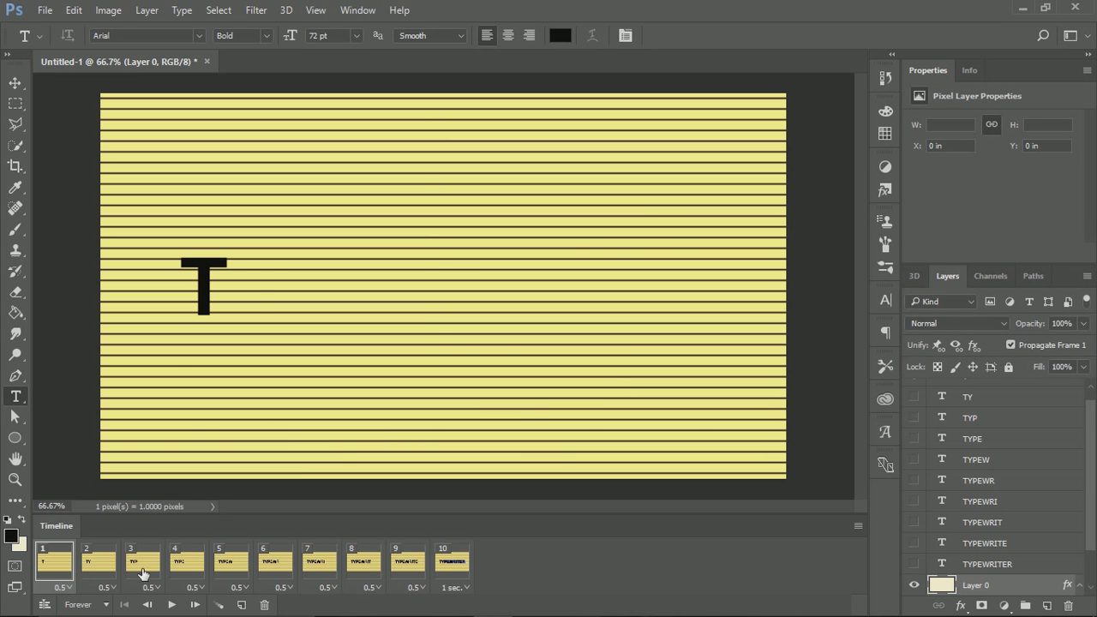
Play the timeline preview, then stop it on the final blue-shadowed TYPEWRITER frame
left_click(171, 605)
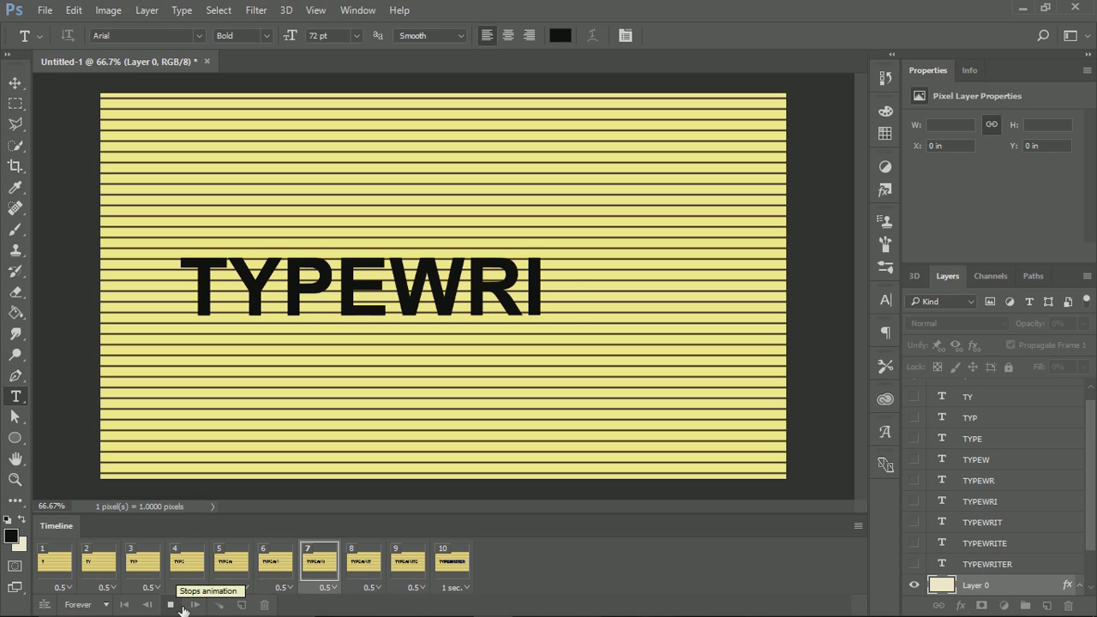
left_click(180, 605)
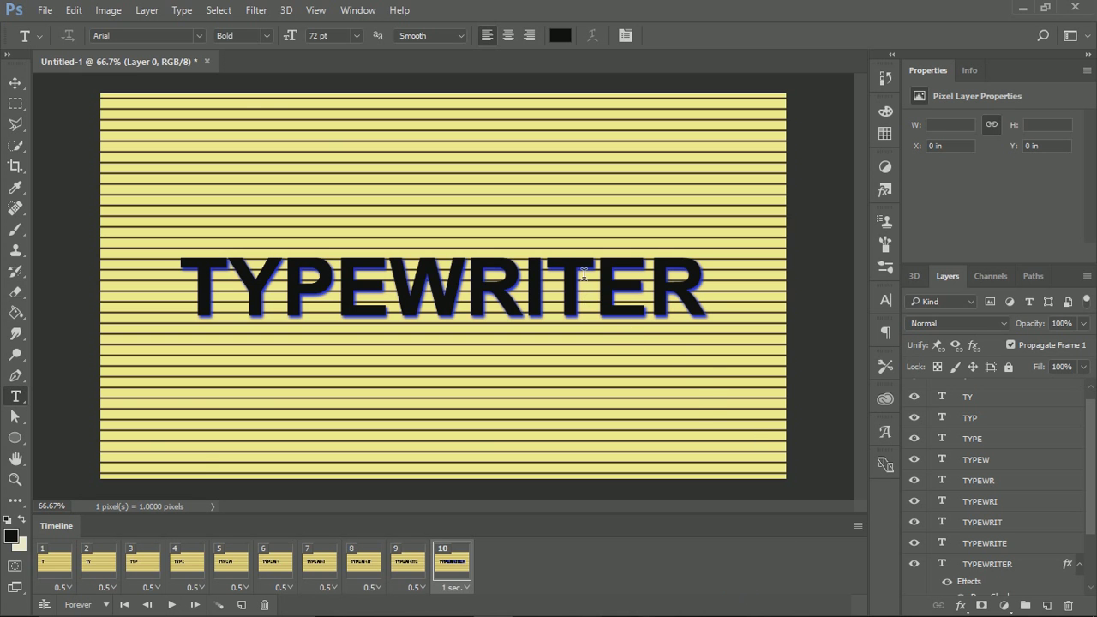
Open the Save for Web (Legacy) export window from the File > Export menu
left_click(43, 10)
mouse_move(138, 242)
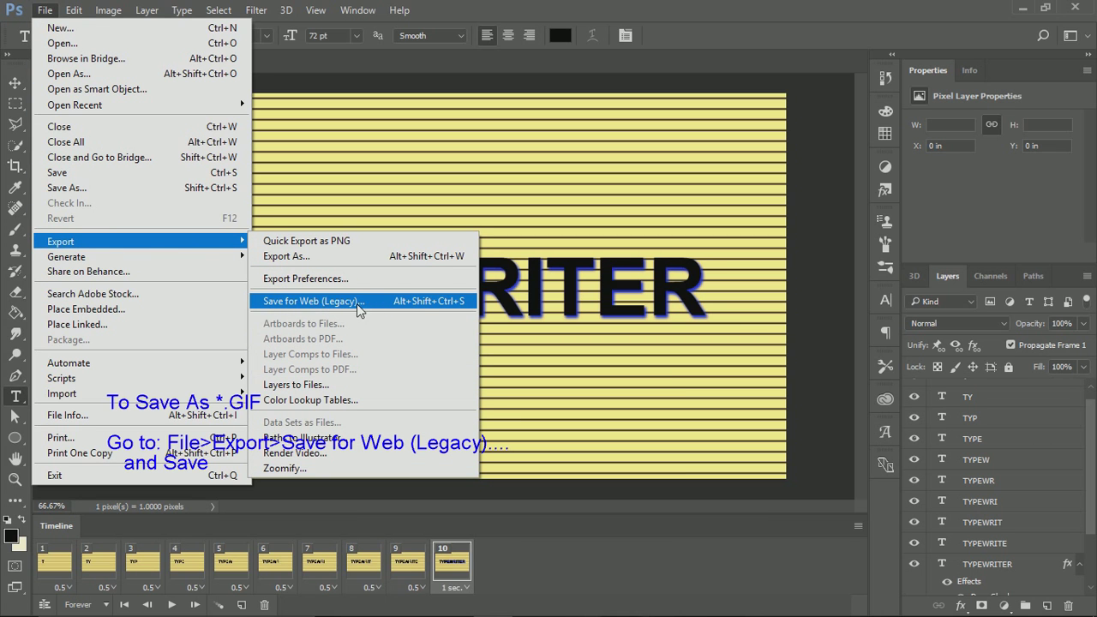
left_click(423, 304)
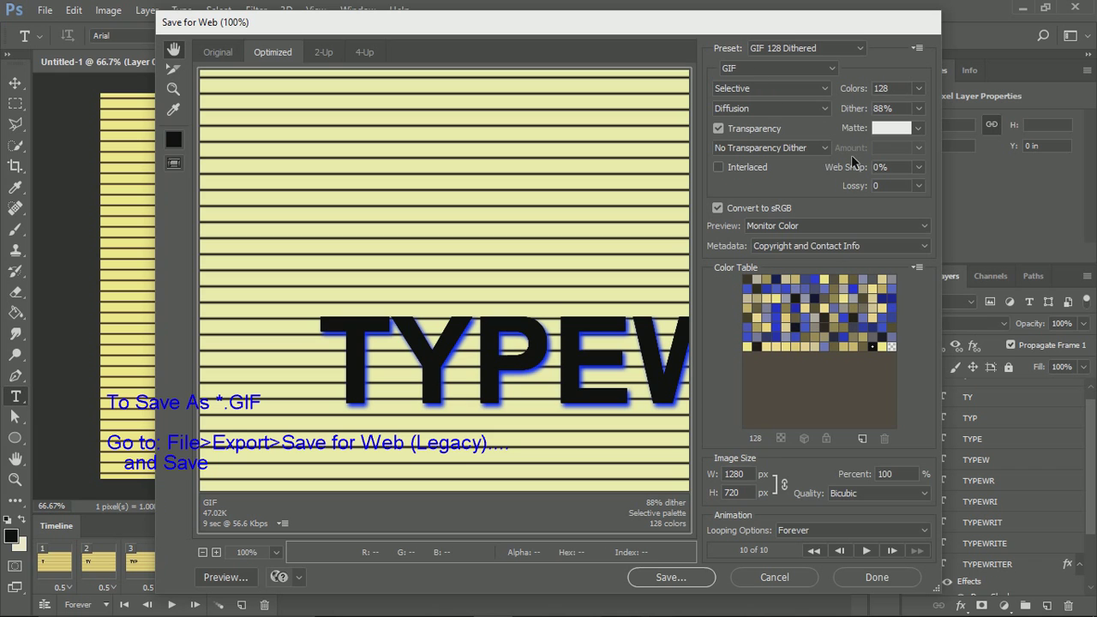
Save the optimized GIF as TYPEWRITER.gif in the GIF folder
left_click(677, 579)
type("TYPE")
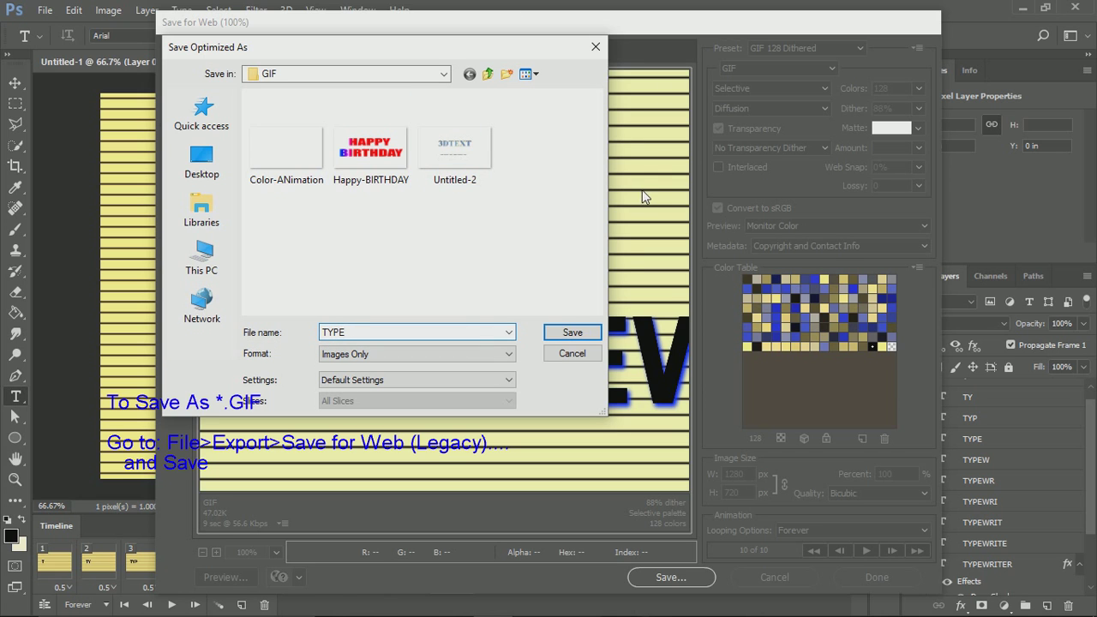
type("WRITER")
left_click(573, 333)
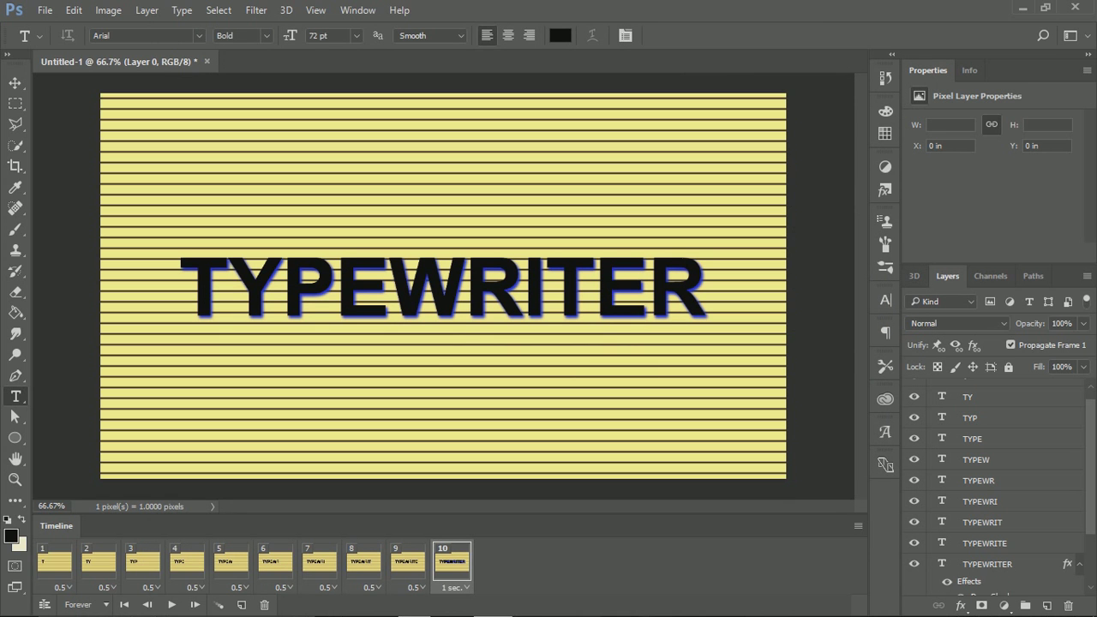
Refresh the GIF folder in File Explorer and open TYPEWRITER.gif in Photos
left_click(411, 605)
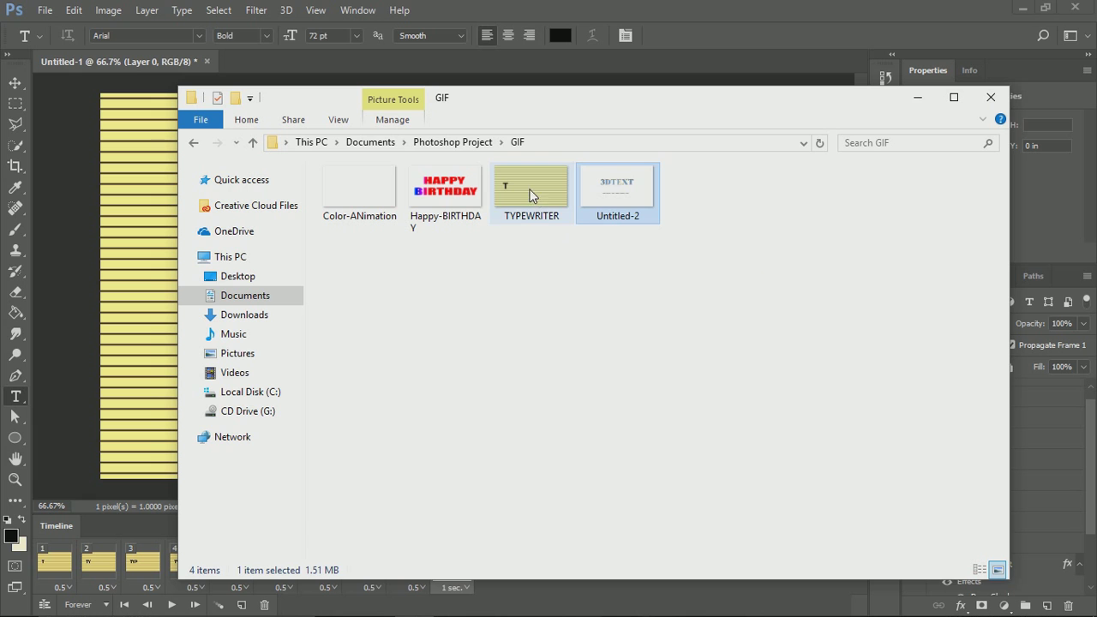
left_click(541, 358)
right_click(516, 316)
left_click(549, 352)
double_click(535, 189)
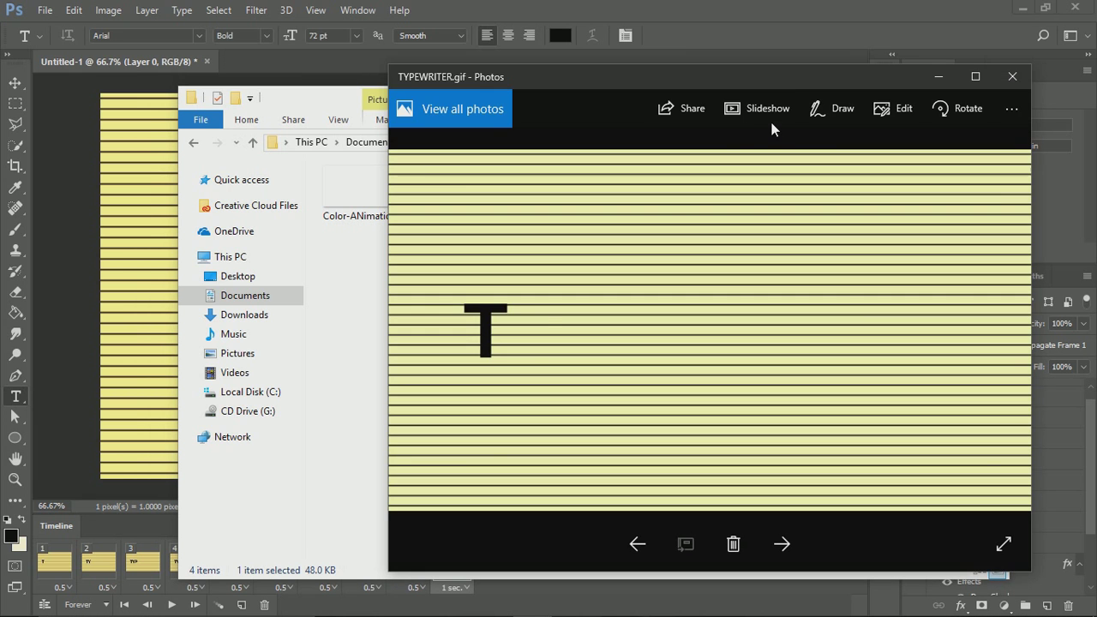
Maximize the Photos window to watch TYPEWRITER.gif looping full screen
left_click(975, 76)
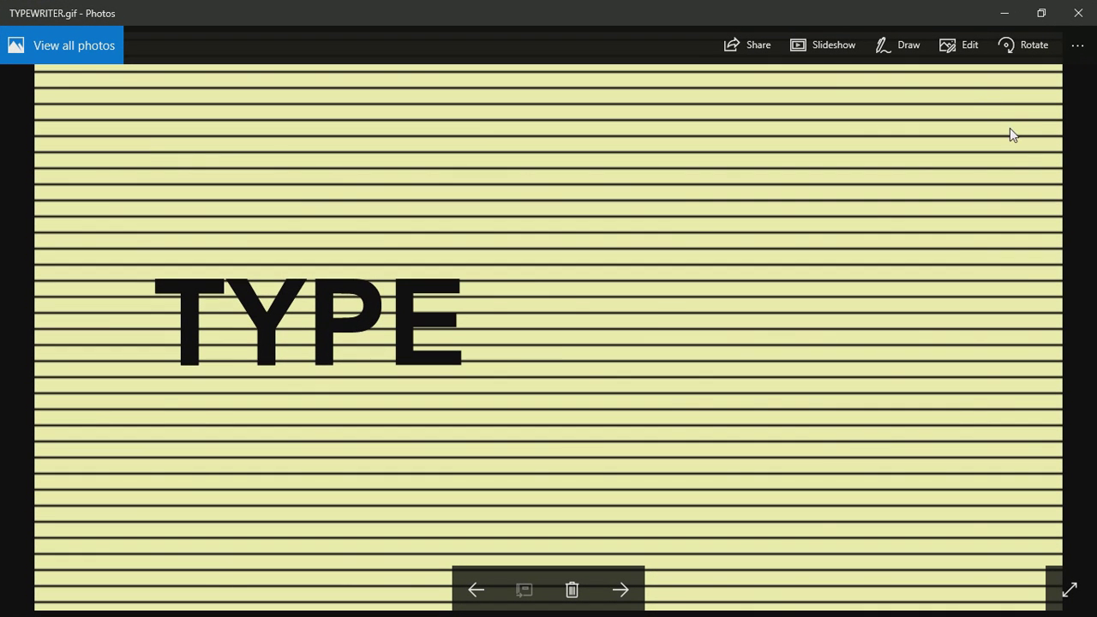